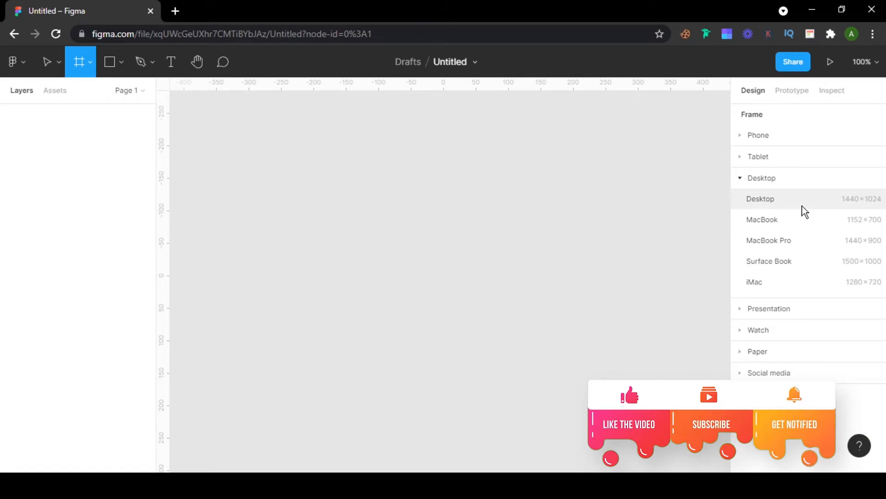
- Add a Desktop preset frame of 1440×1024 to the empty canvas
left_click(803, 207)
scroll(464, 166, "down", 3)
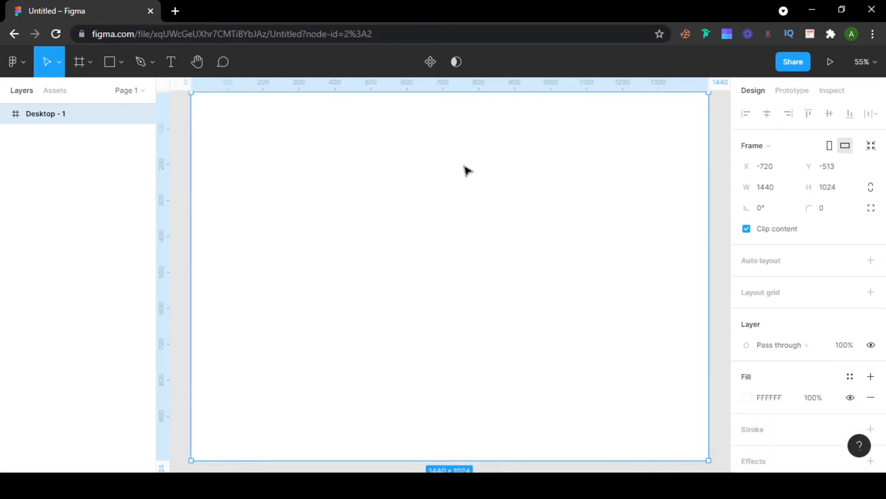
scroll(463, 166, "up", 1)
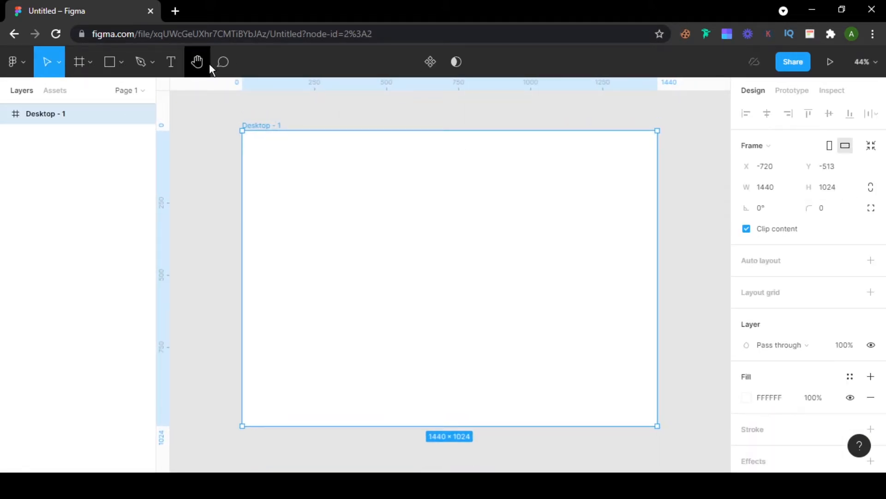
- Set the canvas background color to the darker gray A9A9A9
left_click(295, 124)
left_click(747, 140)
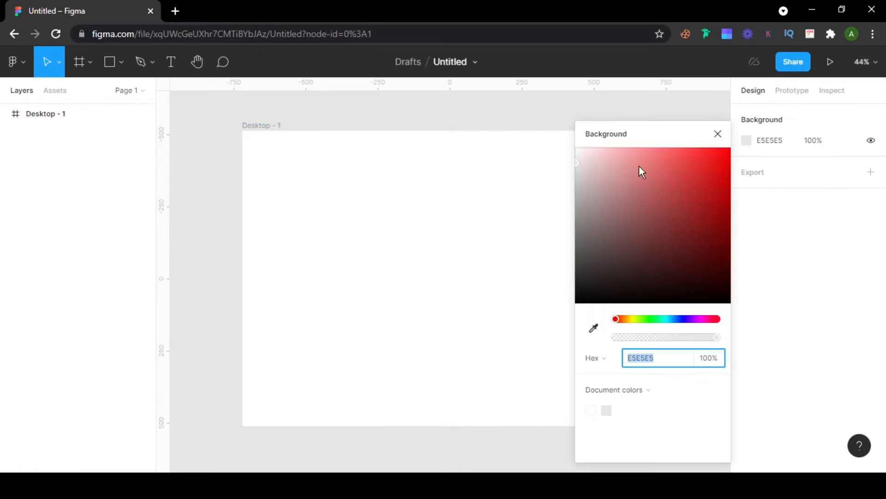
left_click_drag(639, 166, 576, 199)
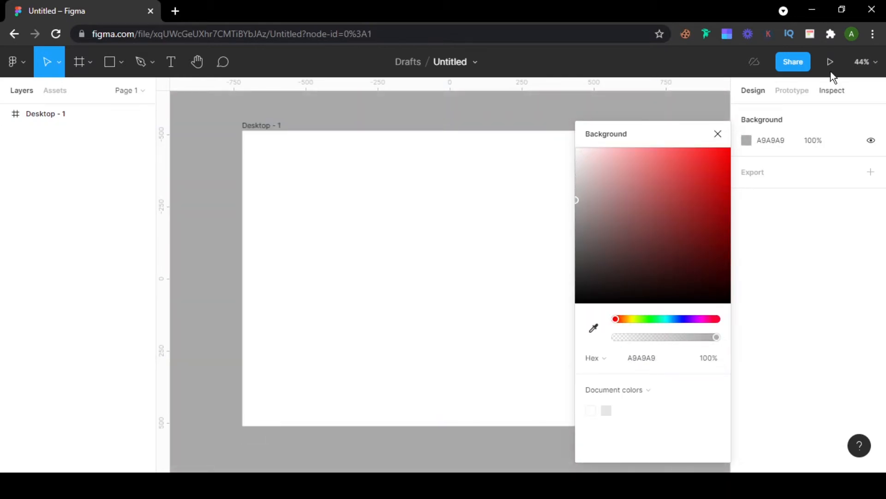
left_click(717, 133)
- Rename the desktop frame as "card 1"
scroll(457, 150, "up", 1)
left_click(273, 139)
double_click(269, 138)
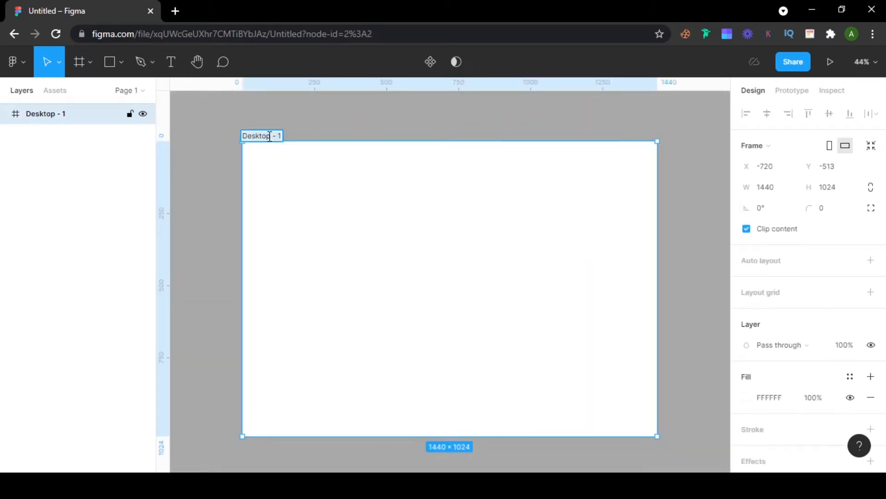
key("BackSpace")
key("Return")
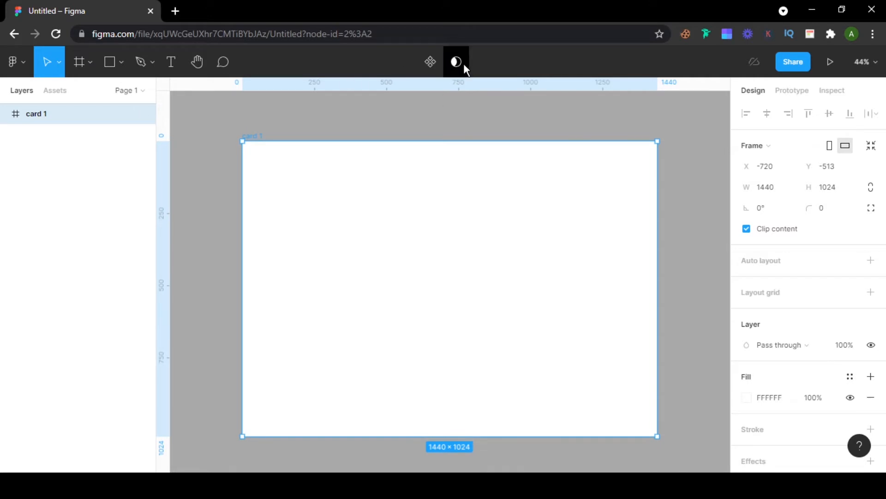
left_click(20, 58)
left_click(301, 108)
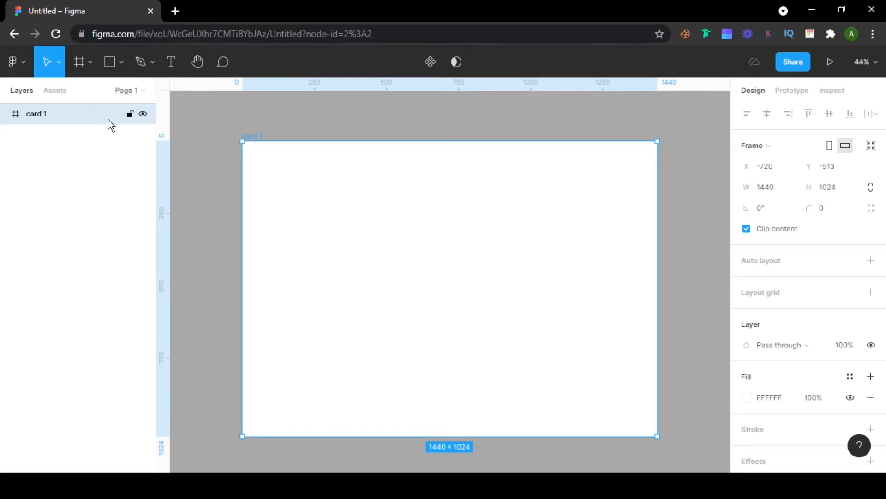
scroll(191, 164, "down", 2)
scroll(196, 173, "up", 1)
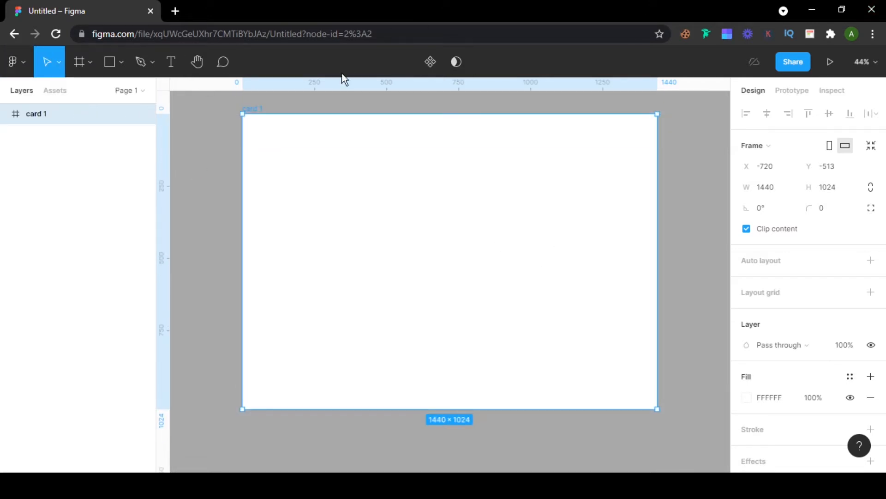
- Draw a rectangle about 390 × 514 near the middle of the card 1 frame
left_click(109, 63)
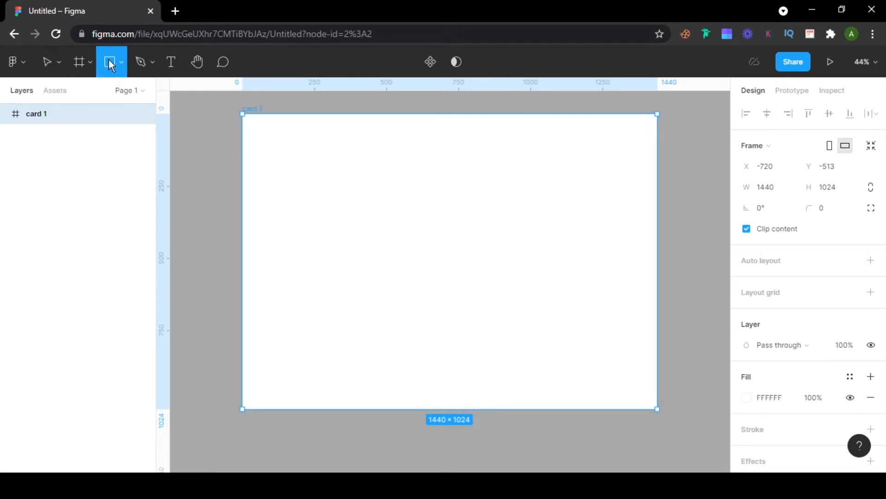
left_click_drag(374, 178, 486, 326)
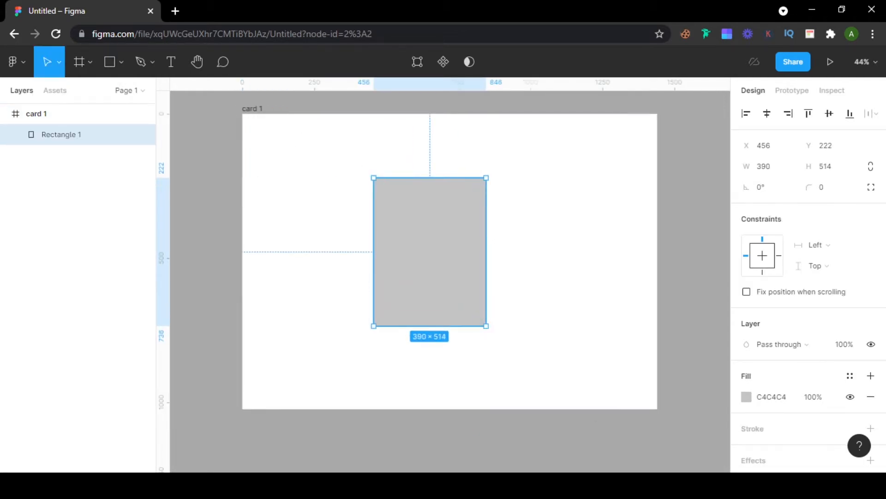
scroll(413, 226, "down", 1)
- Try corner radii of 10 and 15 on the rectangle
left_click(838, 191)
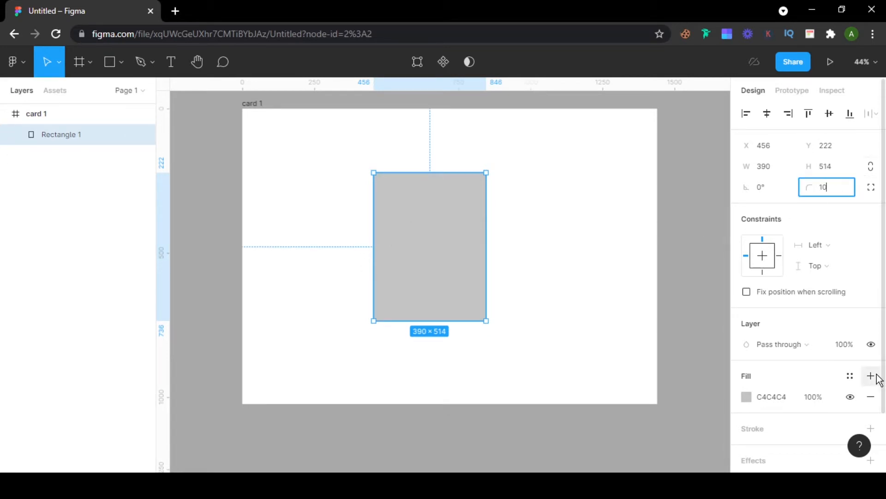
key("Return")
left_click(567, 263)
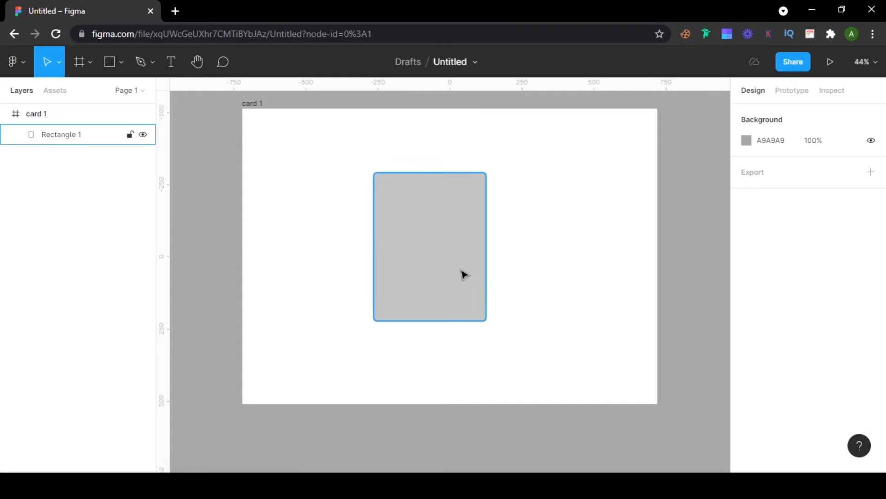
left_click(464, 274)
key("Return")
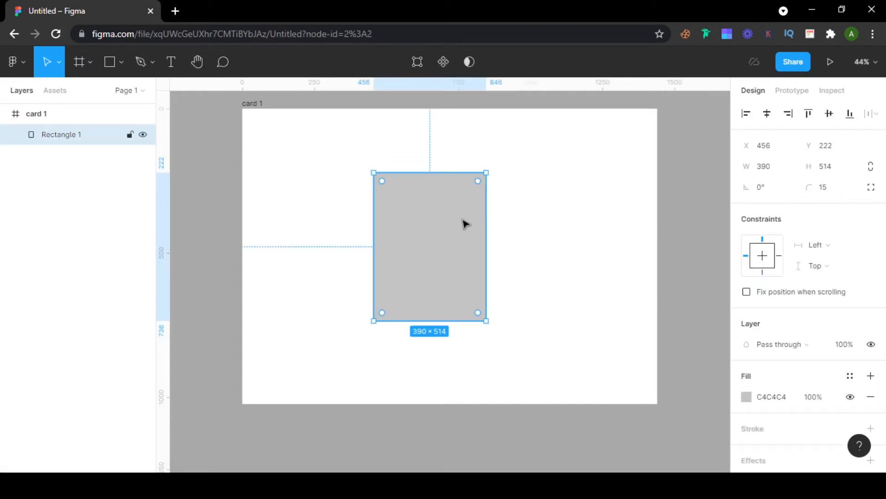
left_click(532, 214)
- Set the rectangle's corner radius to 20
left_click(481, 223)
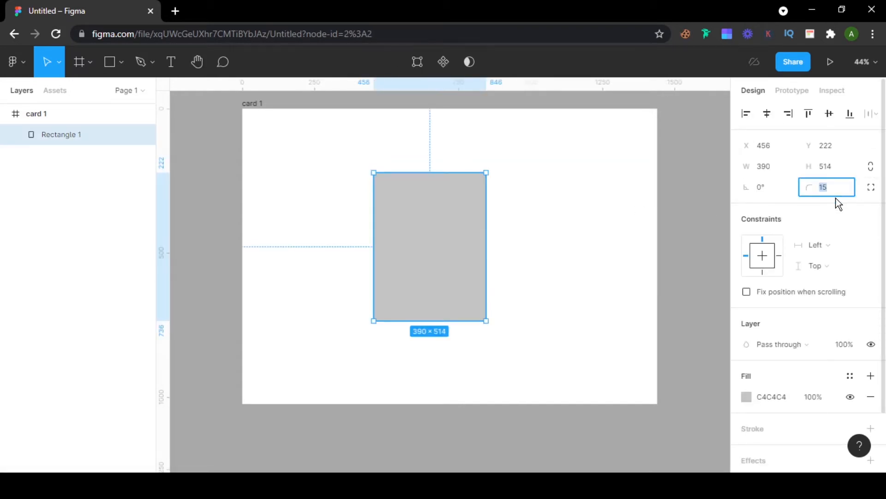
left_click(603, 180)
scroll(544, 274, "down", 1)
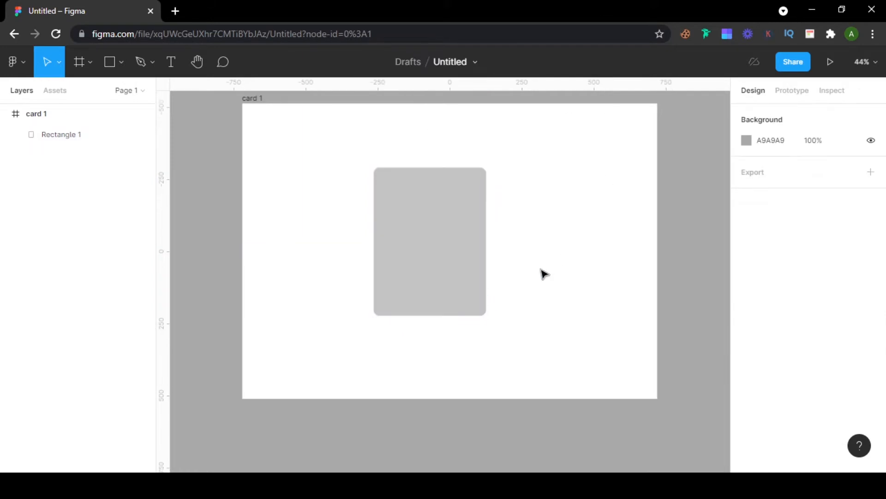
- Change the card 1 frame's fill to the light gray EFEFEF
scroll(508, 272, "down", 2)
scroll(554, 267, "up", 4)
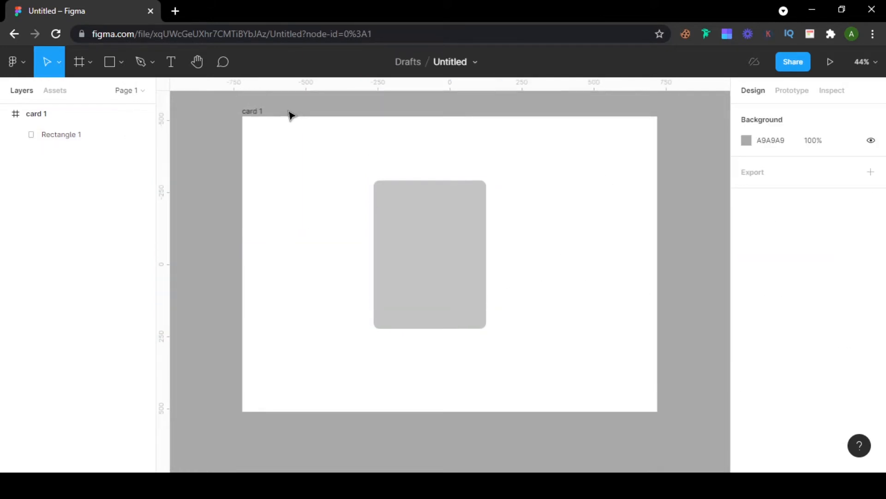
left_click(262, 118)
left_click(746, 398)
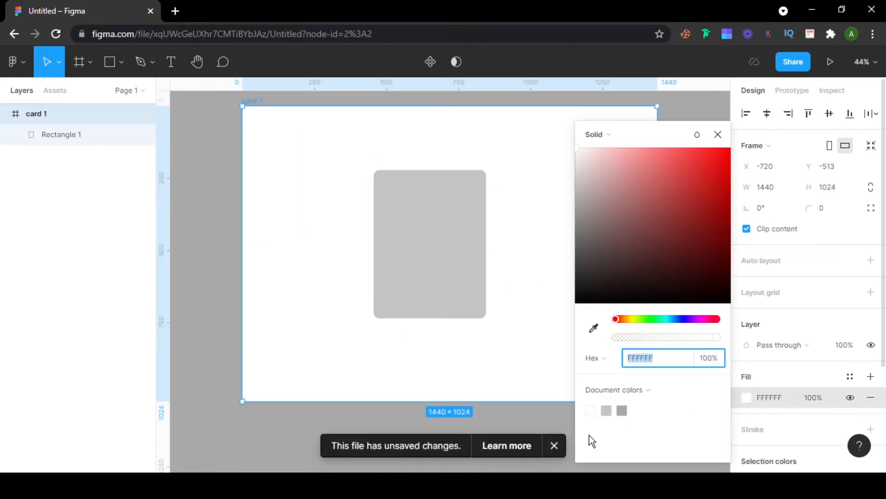
left_click(554, 445)
left_click_drag(591, 183, 574, 158)
left_click(717, 134)
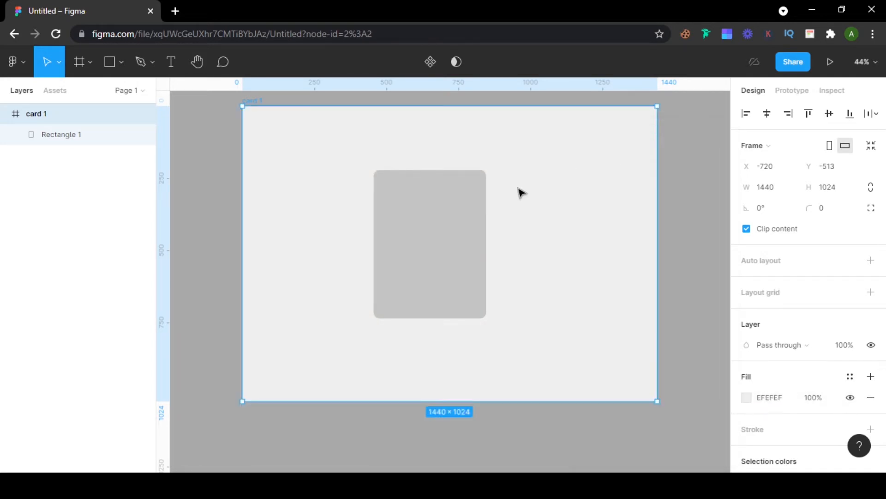
- Change the rounded rectangle's fill to the near-white FAFAFA
left_click(457, 231)
scroll(785, 277, "down", 2)
left_click(747, 328)
left_click_drag(697, 284, 545, 160)
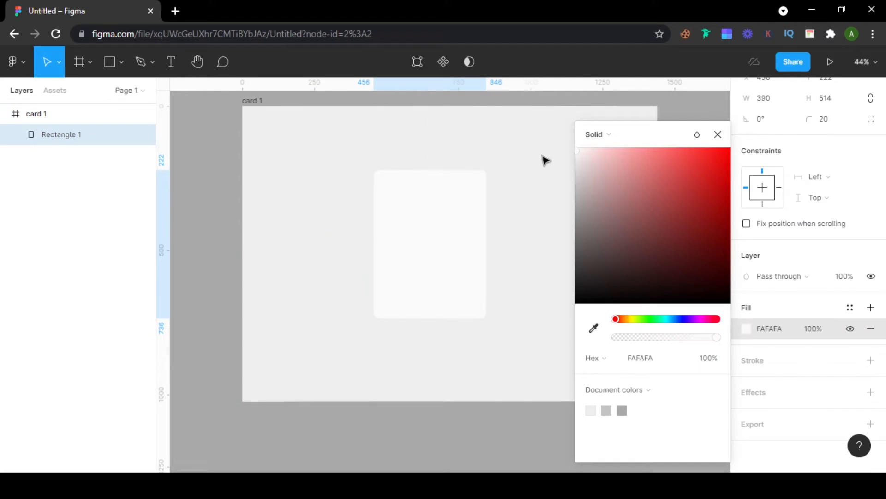
left_click(717, 134)
left_click(539, 337)
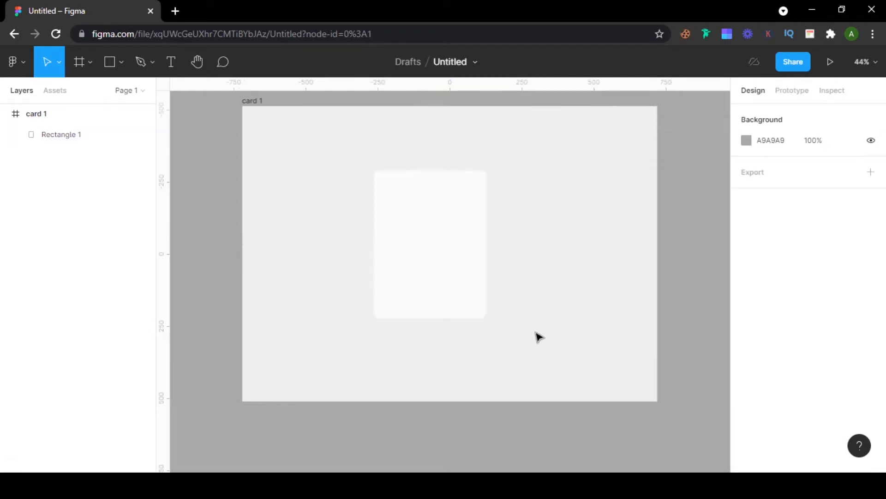
- Add a drop shadow to the rectangle with X and Y offsets of 20
left_click(457, 292)
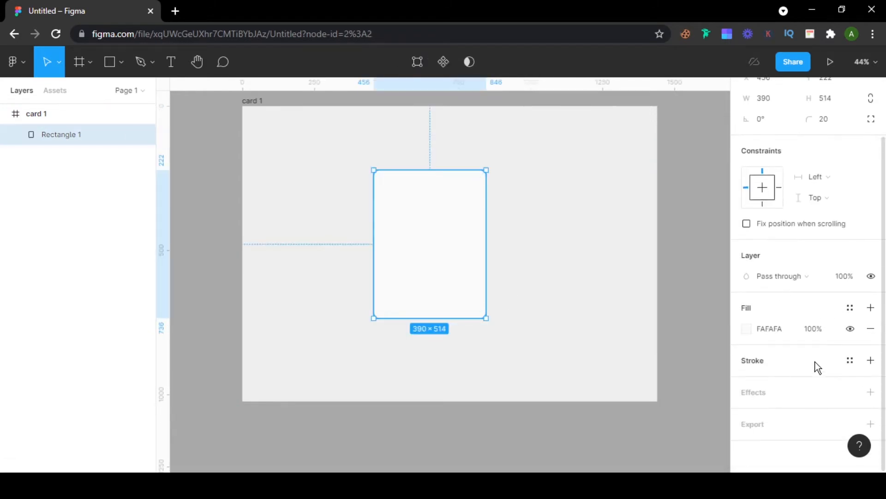
left_click(870, 393)
left_click(747, 392)
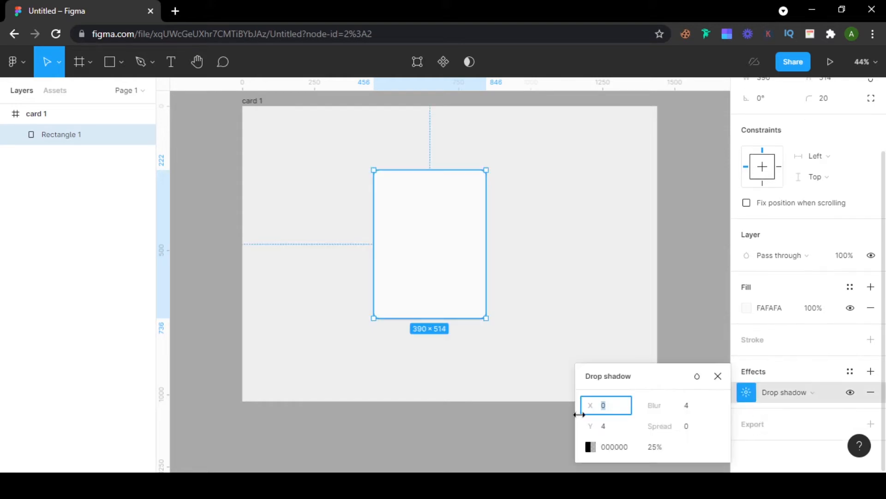
type("20")
key("Return")
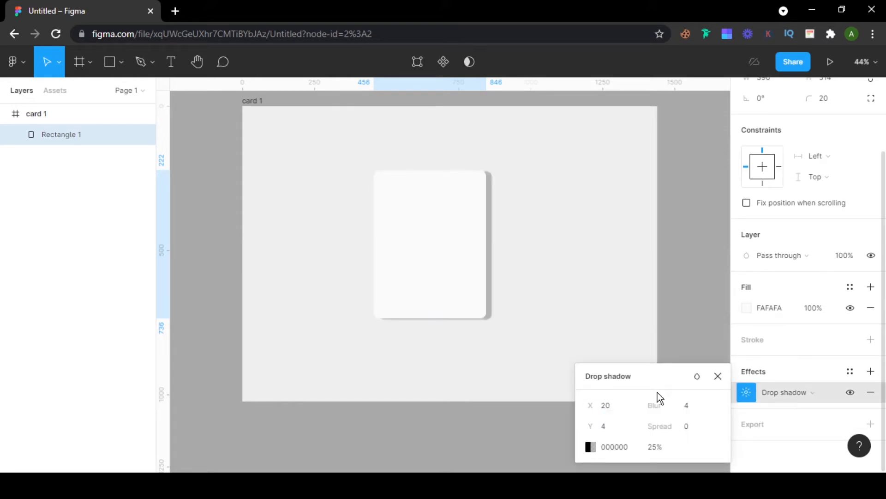
left_click(604, 427)
type("20")
key("Return")
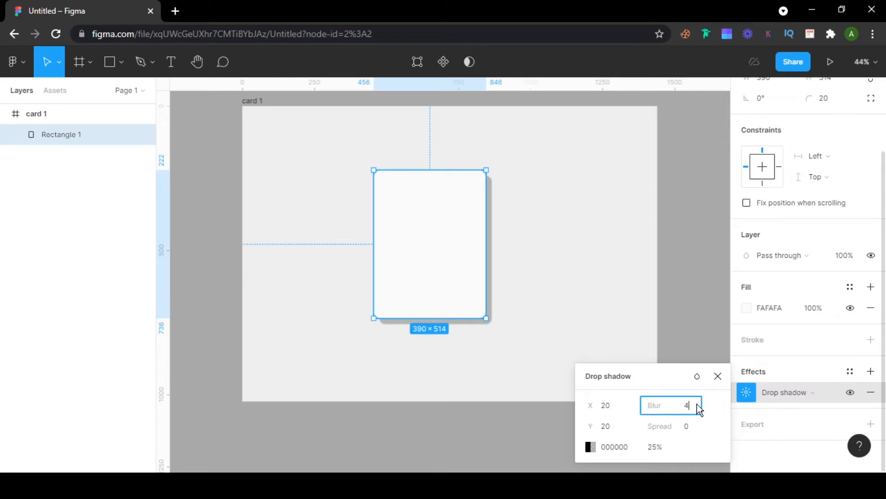
- Set the drop shadow's blur to 40 and its opacity to 8%
type("0")
key("Return")
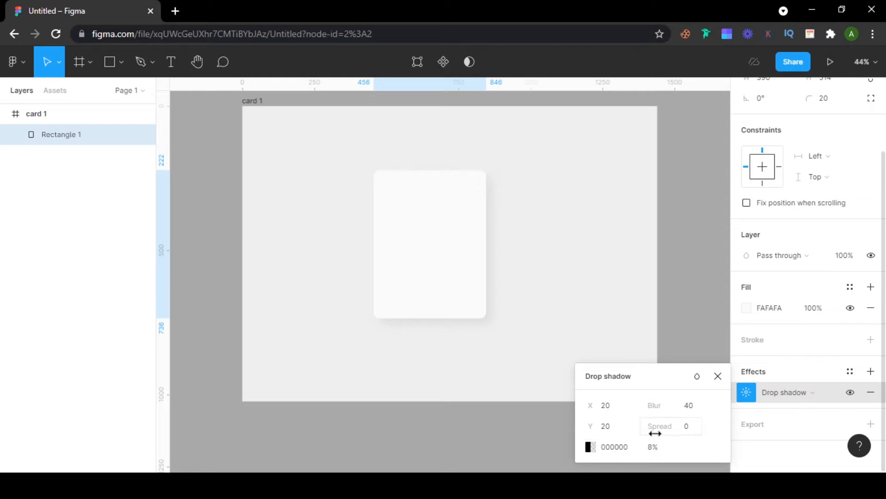
left_click(679, 328)
- Set the rectangle's drop shadow blur to 50, with its opacity at 8%
left_click(455, 284)
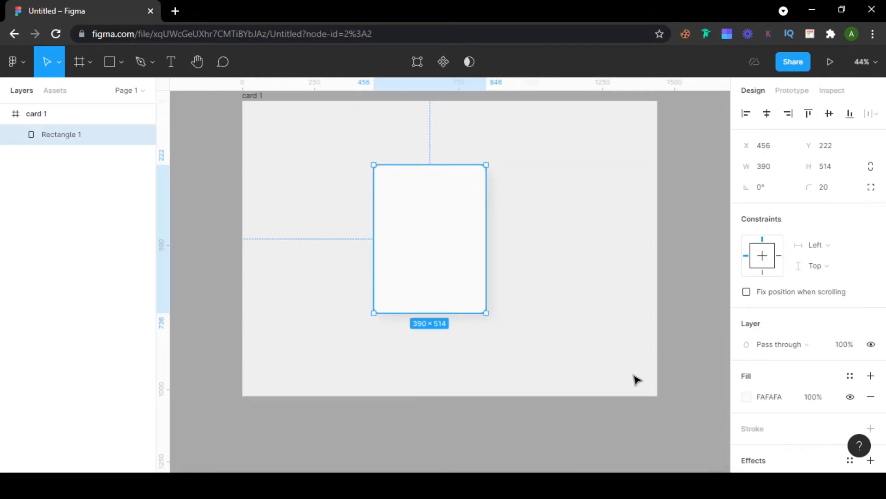
scroll(781, 393, "down", 5)
left_click(747, 393)
left_click(691, 410)
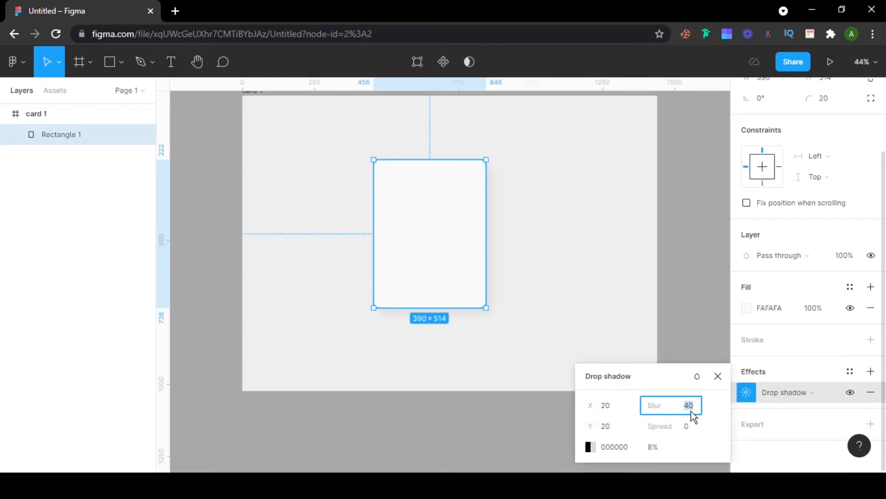
type("50")
key("Return")
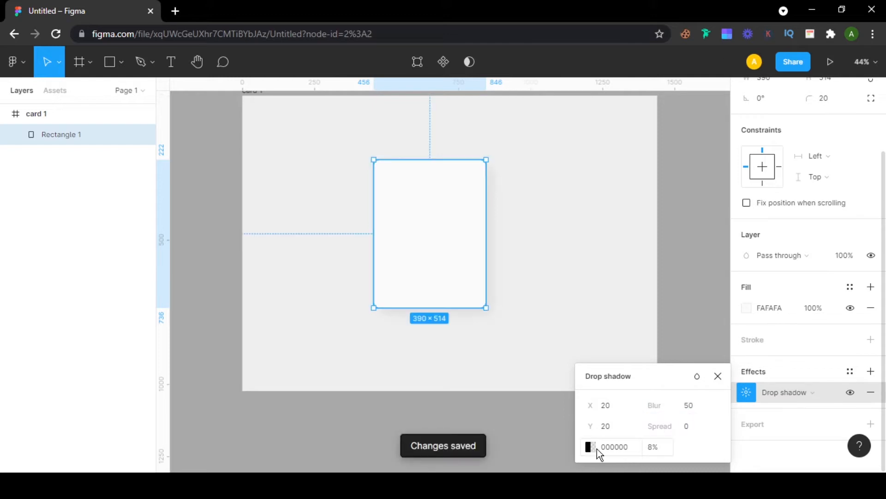
type("8")
key("Return")
left_click(608, 292)
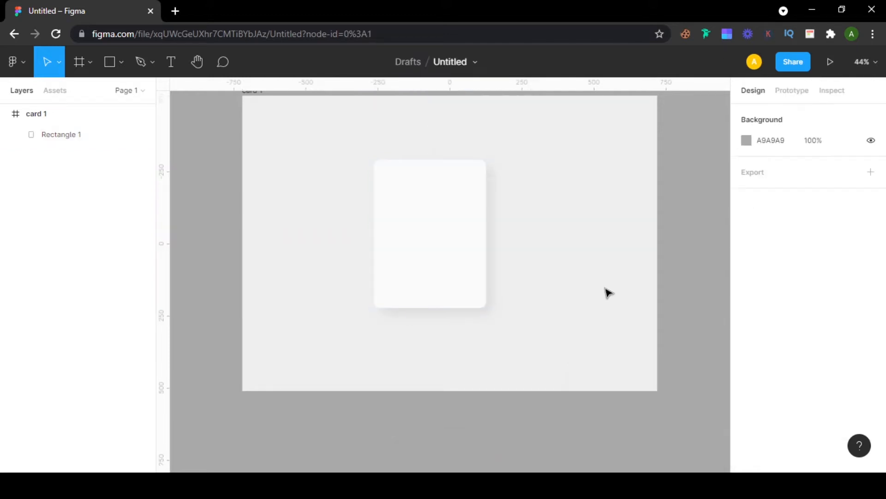
- Rename the rectangle's layer as "back with"
scroll(564, 268, "up", 1)
scroll(563, 269, "up", 1)
scroll(564, 270, "up", 1)
key("shift+1")
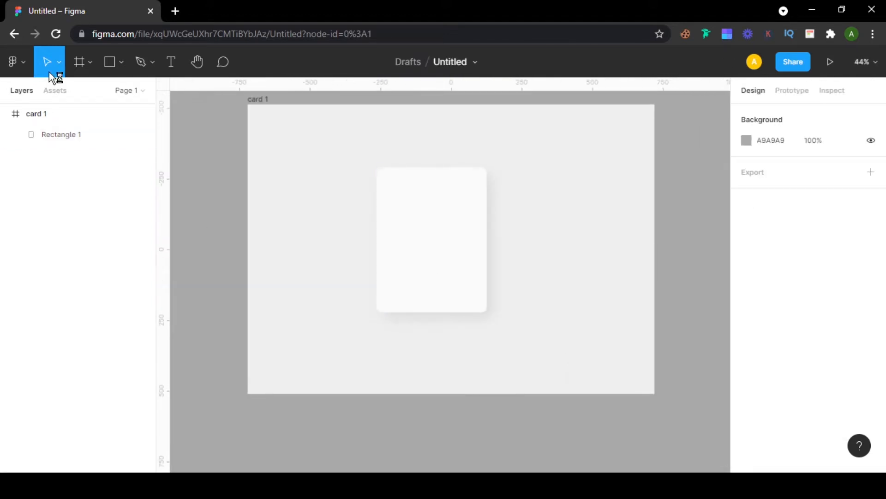
left_click(61, 138)
left_click(64, 139)
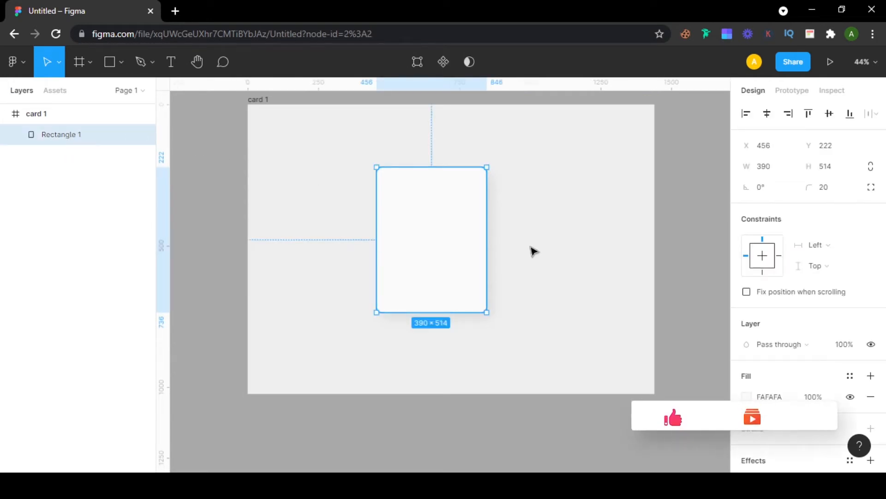
scroll(532, 251, "down", 1)
double_click(79, 135)
key("BackSpace")
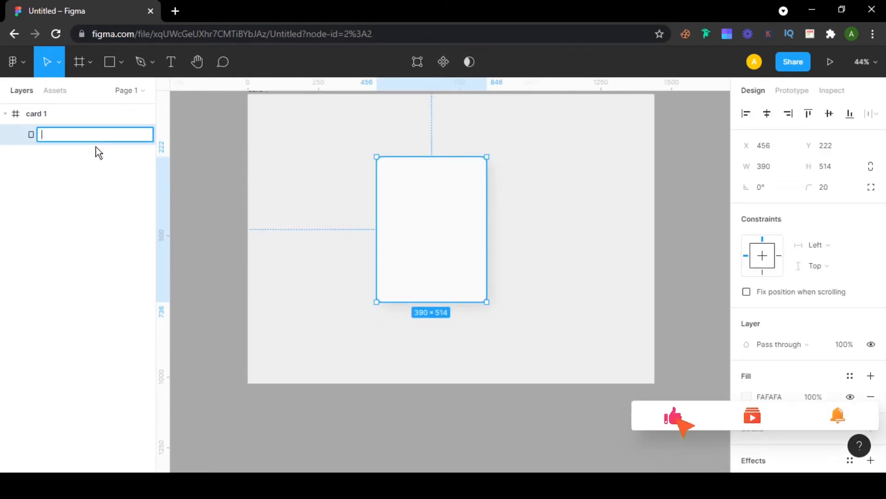
type("back")
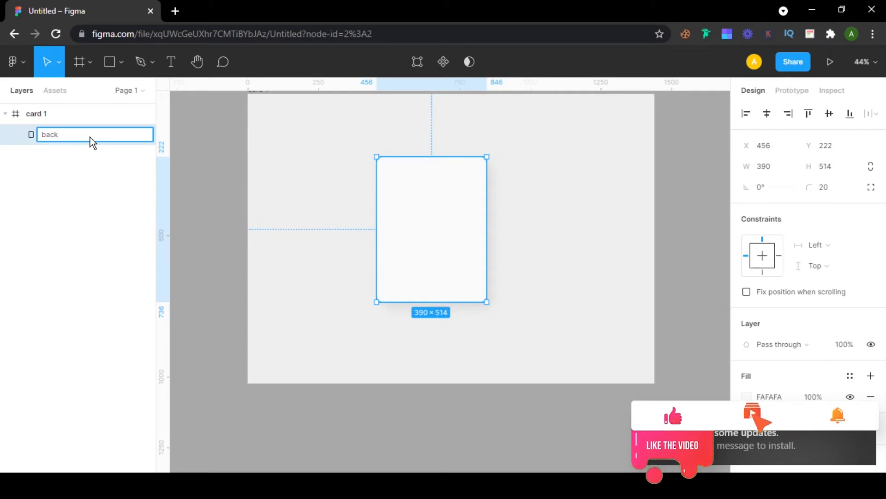
type(" with")
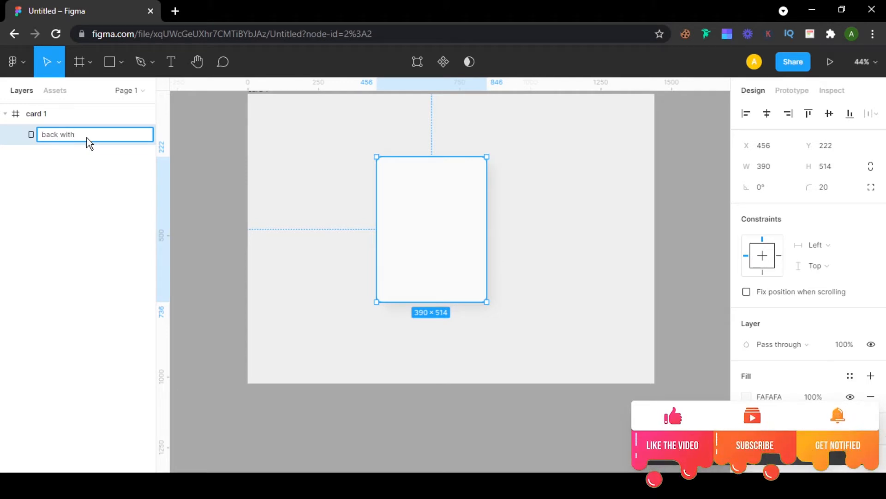
key("Return")
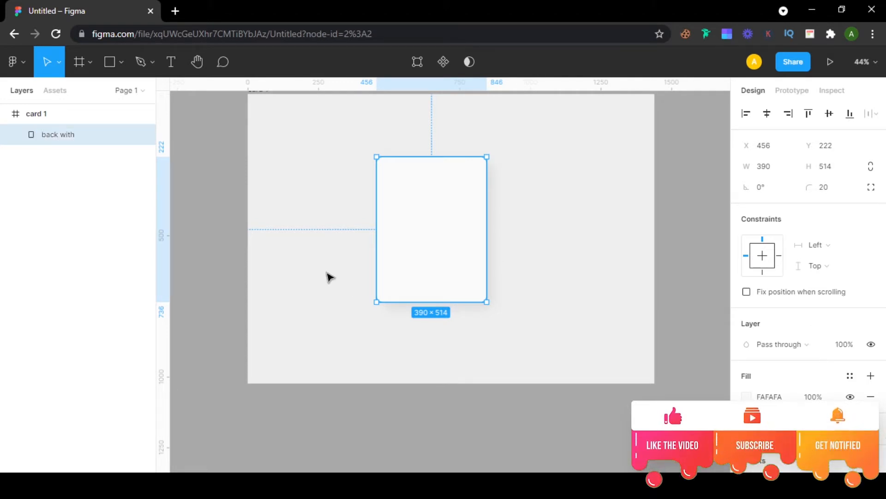
key("i")
right_click(697, 178)
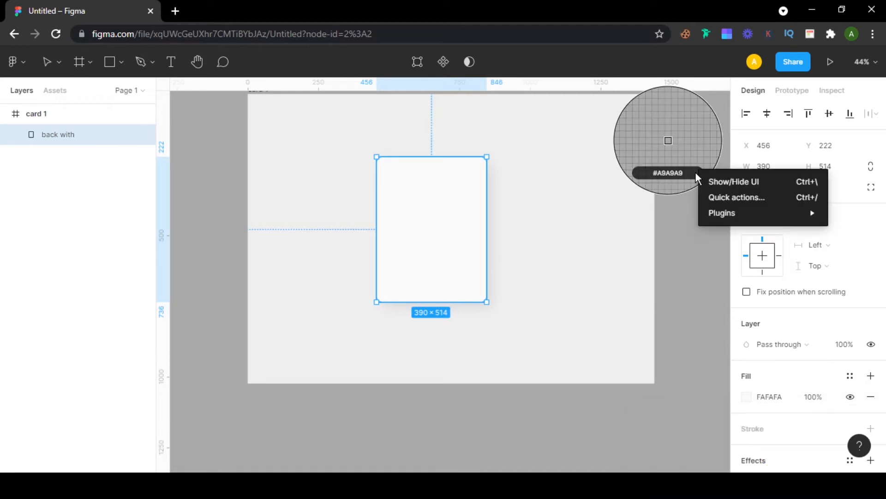
key("Escape")
key("Escape")
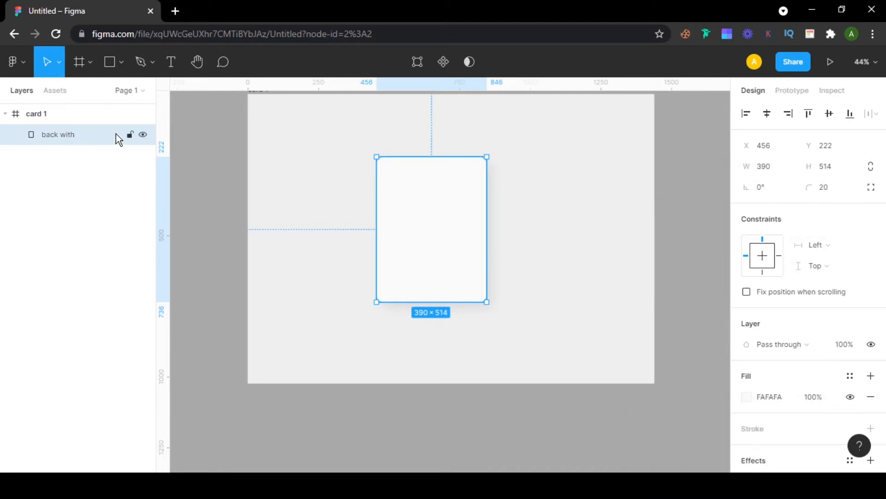
- Rename the card background layer as "bg with image"
double_click(59, 131)
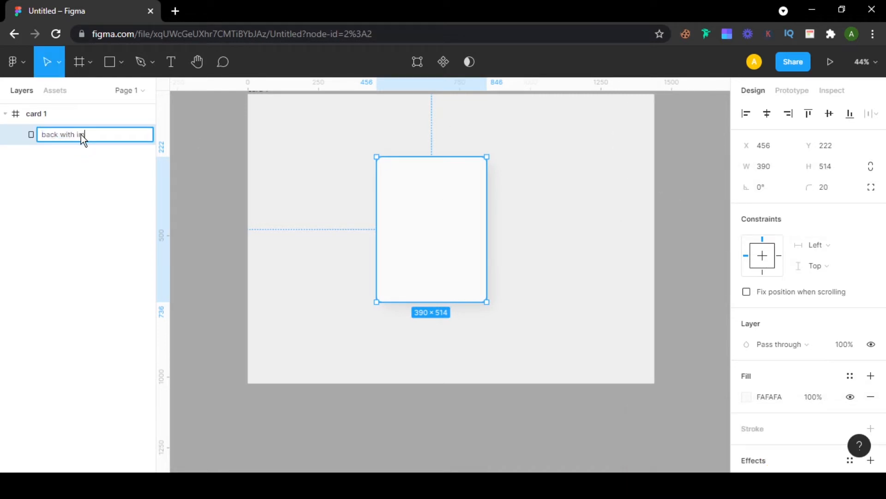
type("image")
key("Return")
- Duplicate the "bg with image" layer in place
scroll(425, 222, "up", 1)
right_click(420, 232)
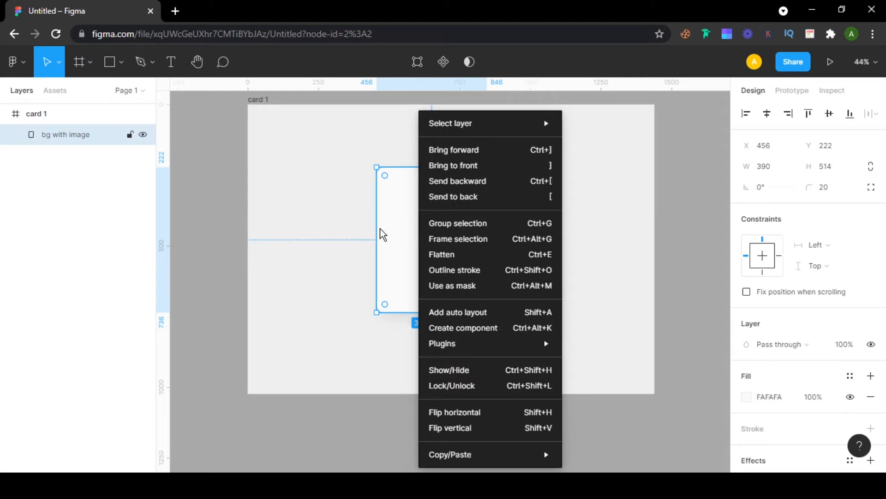
left_click(404, 217)
left_click_drag(50, 132, 51, 153, "alt")
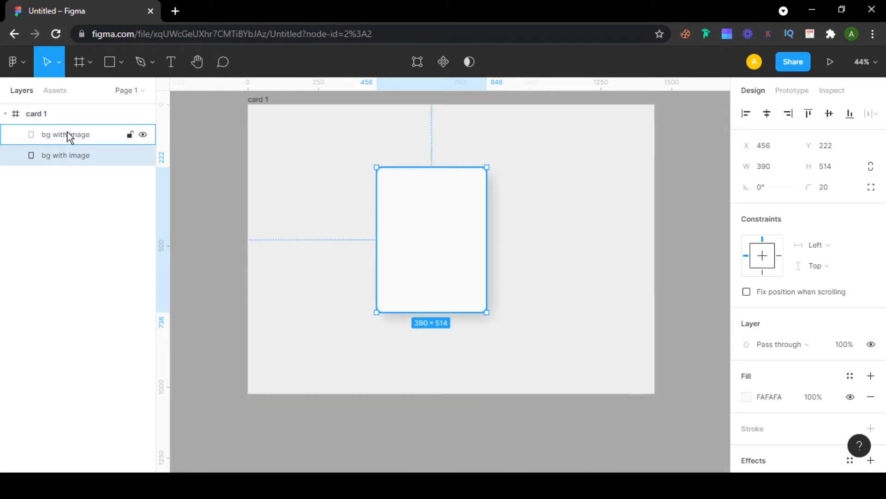
- Remove the drop shadow from the upper "bg with image" copy, keeping it exactly over the original
left_click(69, 137)
left_click_drag(441, 224, 507, 224)
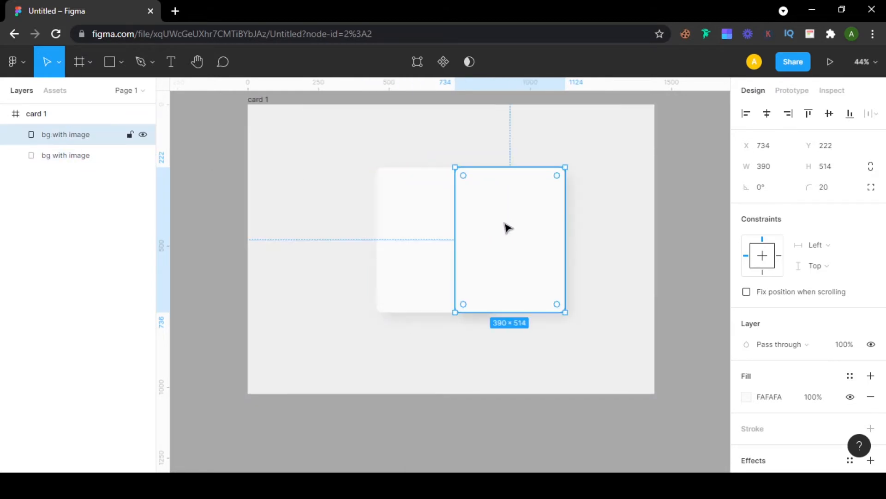
key("ctrl+z")
scroll(793, 297, "down", 2)
left_click(870, 392)
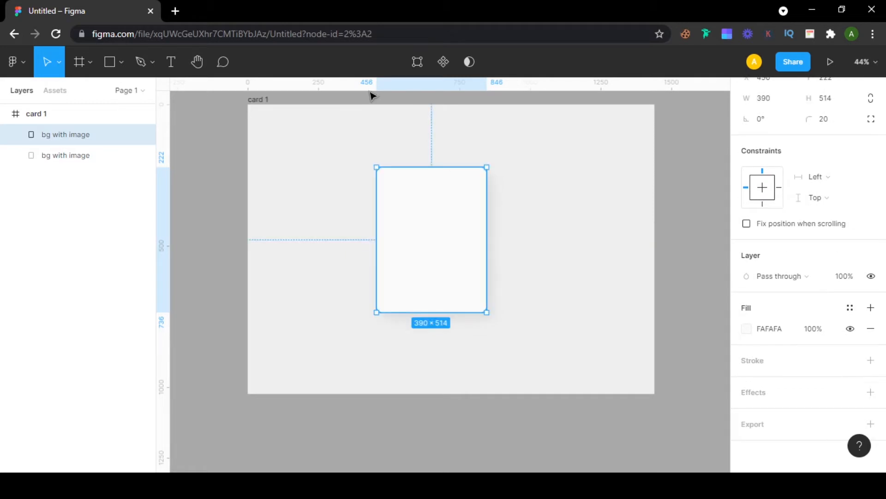
left_click(123, 67)
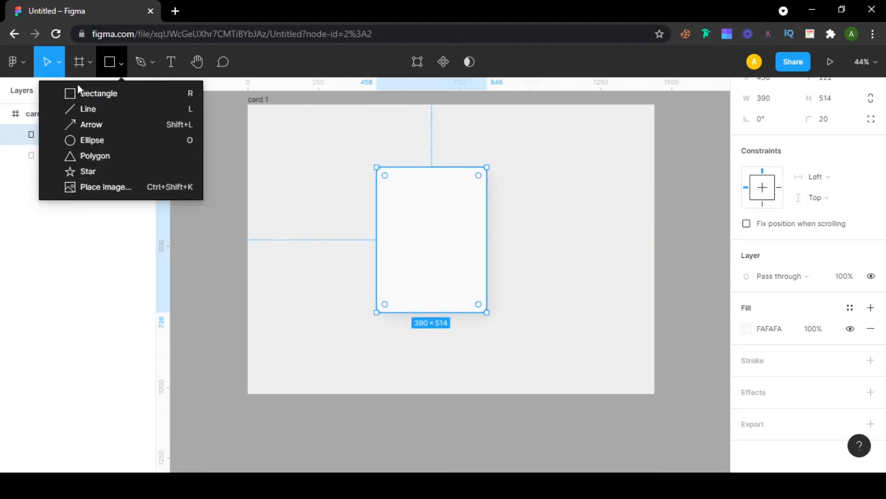
key("Escape")
left_click_drag(333, 267, 542, 354)
key("Escape")
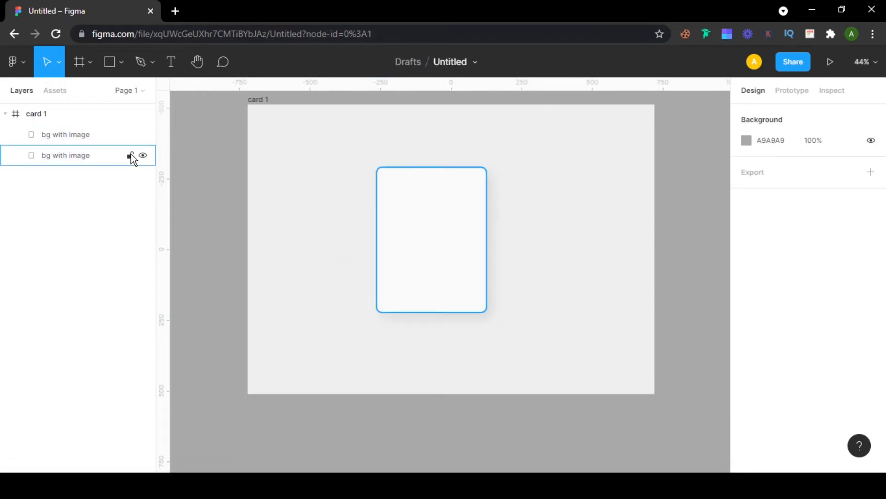
- Draw a rectangle of about 623×329 across the lower part of the card, extending past its edges, above the upper "bg with image" copy
left_click(89, 140)
left_click(110, 61)
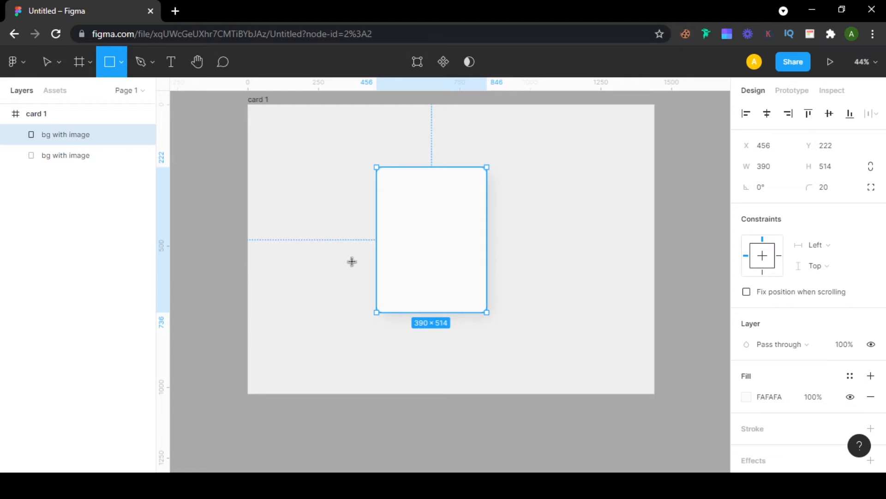
left_click_drag(352, 261, 527, 354)
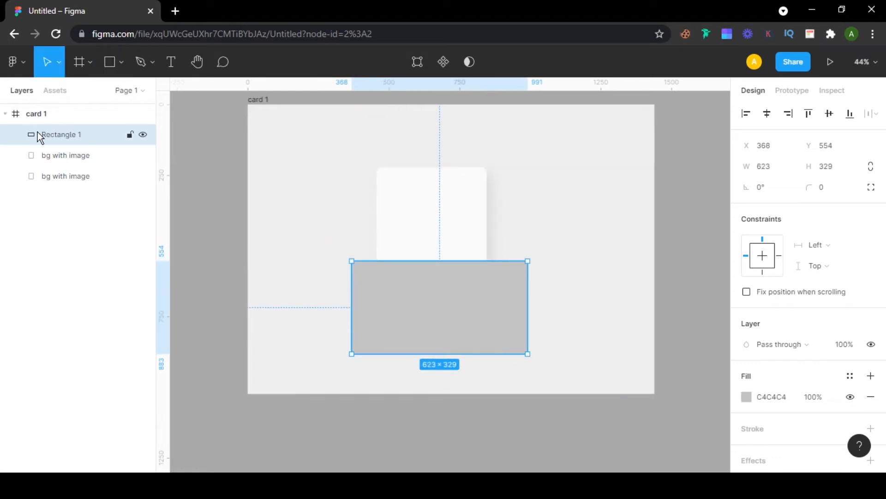
- Mask the new grey rectangle with the upper "bg with image" copy so it is clipped to the card's shape
left_click(54, 156, "shift")
right_click(62, 155)
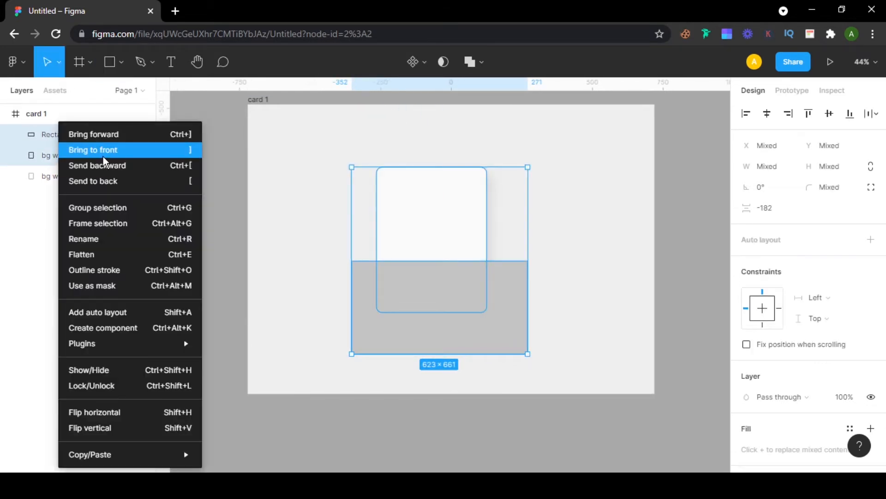
left_click(55, 149)
right_click(56, 149)
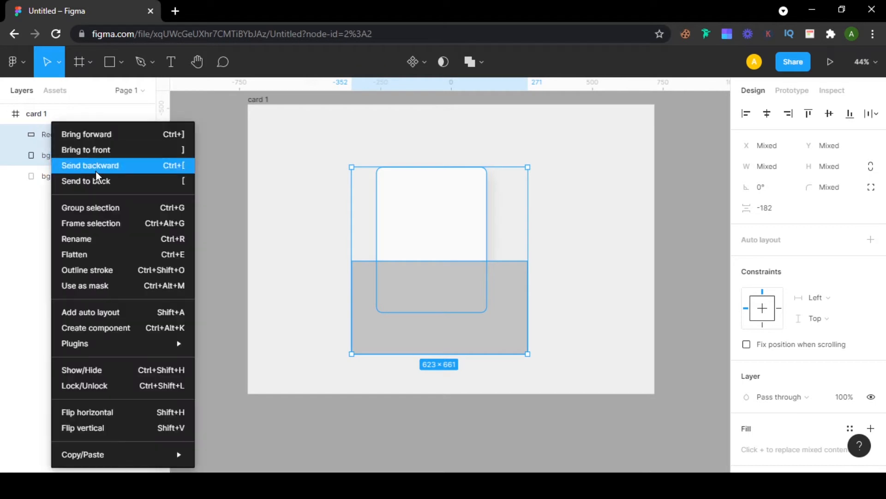
left_click(111, 284)
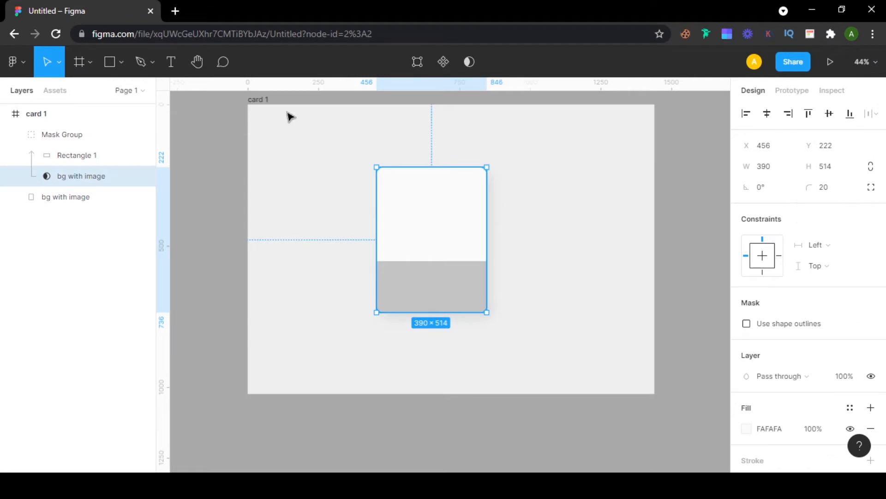
- Add the text "ABHIFLIX" on the grey lower area of the card, inside the mask group
scroll(425, 297, "up", 2)
left_click(425, 297)
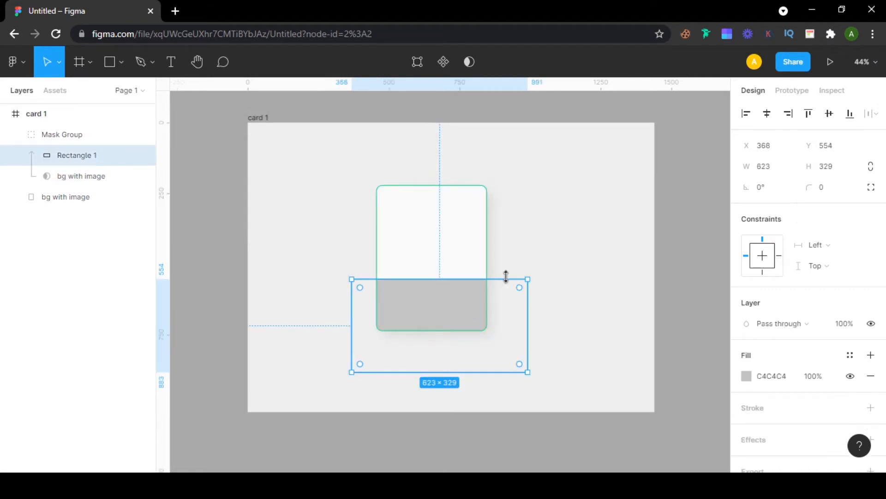
left_click(167, 63)
left_click(428, 310)
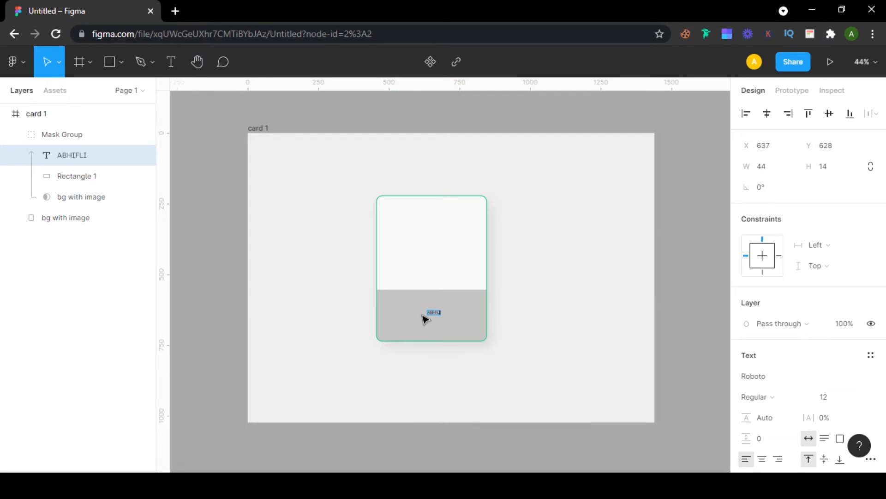
key("Escape")
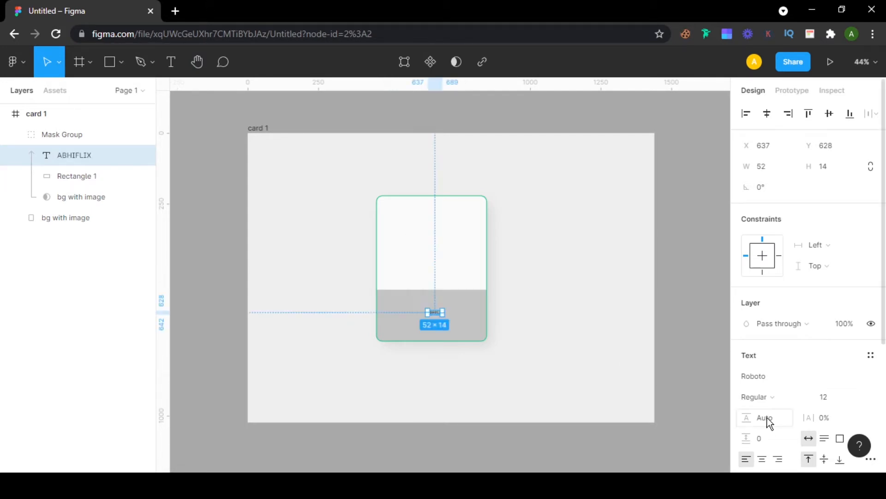
- Set the ABHIFLIX text's font size to 24
left_click(831, 397)
type("24")
key("Return")
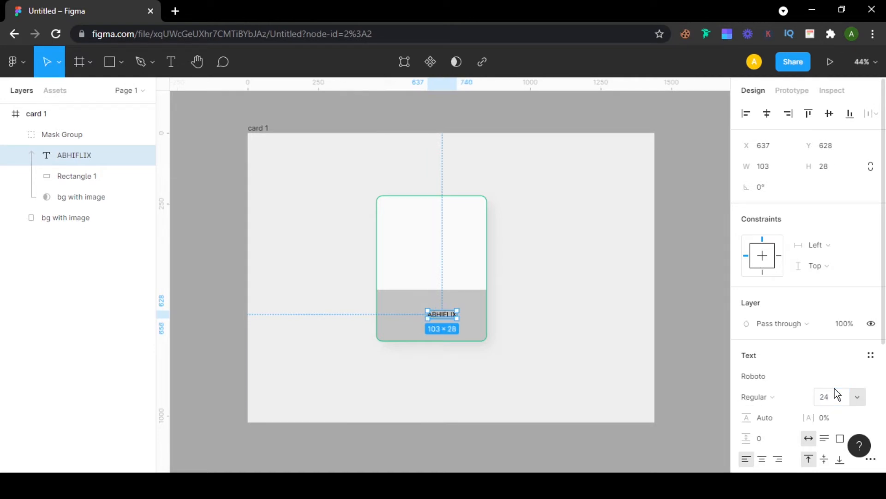
- Set the ABHIFLIX text's font size to 30 and centre it horizontally on the card's grey area
scroll(449, 337, "up", 1)
scroll(529, 347, "up", 2)
left_click_drag(467, 356, 537, 287)
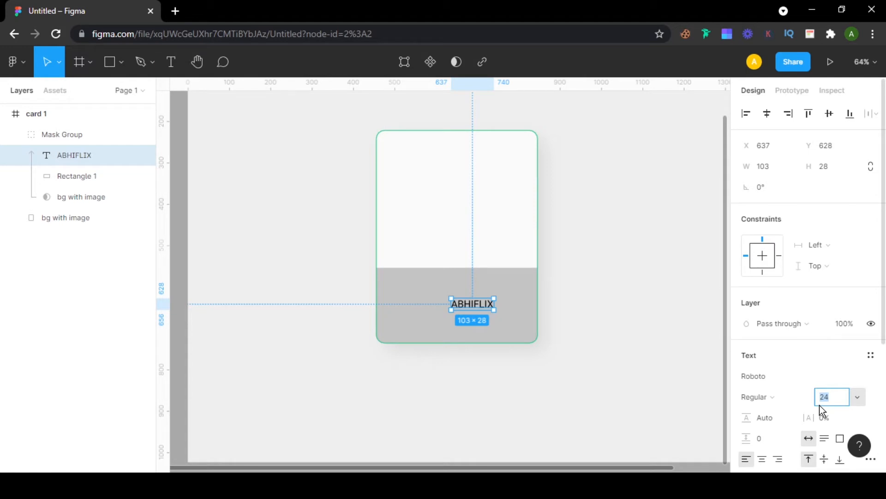
type("30")
key("Return")
left_click_drag(497, 314, 476, 308)
- Make the ABHIFLIX text bold and change its font to Poppins
left_click(760, 397)
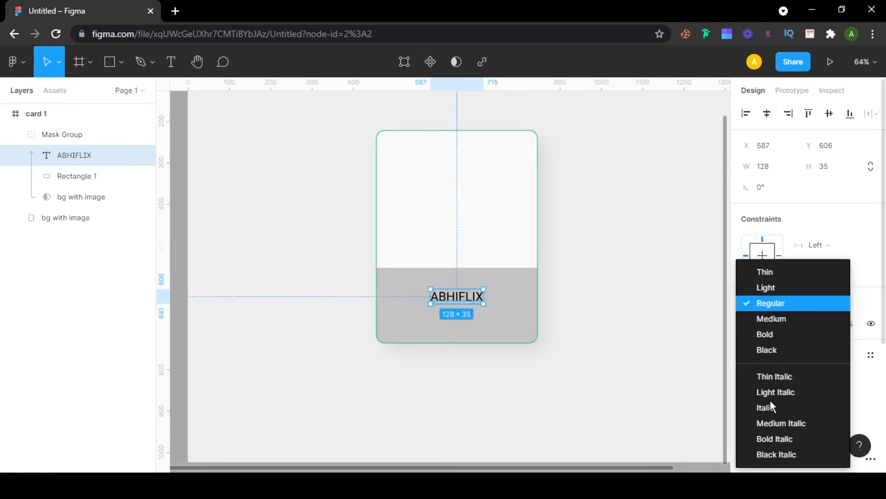
left_click(781, 334)
left_click(768, 376)
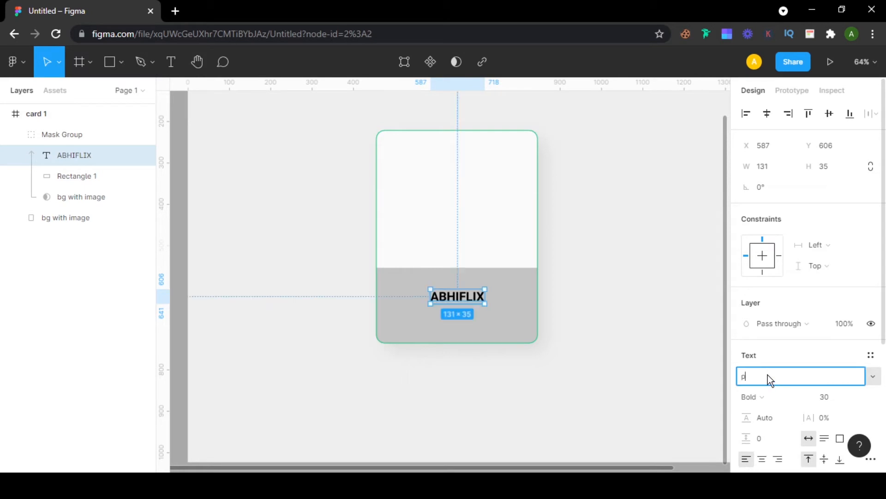
type("Poppins")
key("Return")
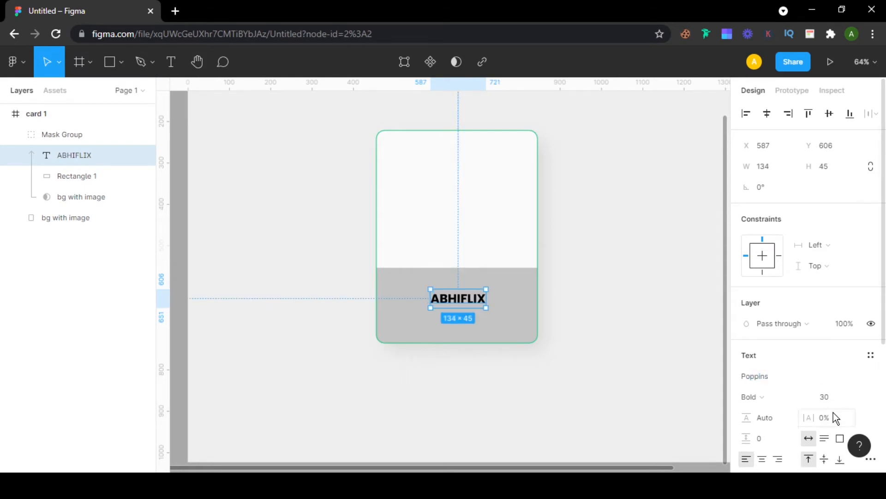
left_click(779, 402)
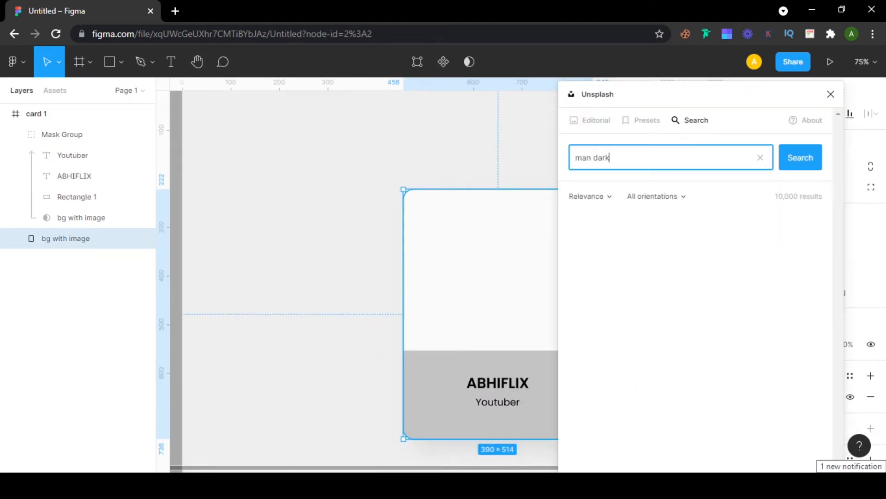
- Fill the bottom "bg with image" layer with the dark side-profile photo of a man from the Unsplash results, and close the plugin
scroll(649, 306, "down", 3)
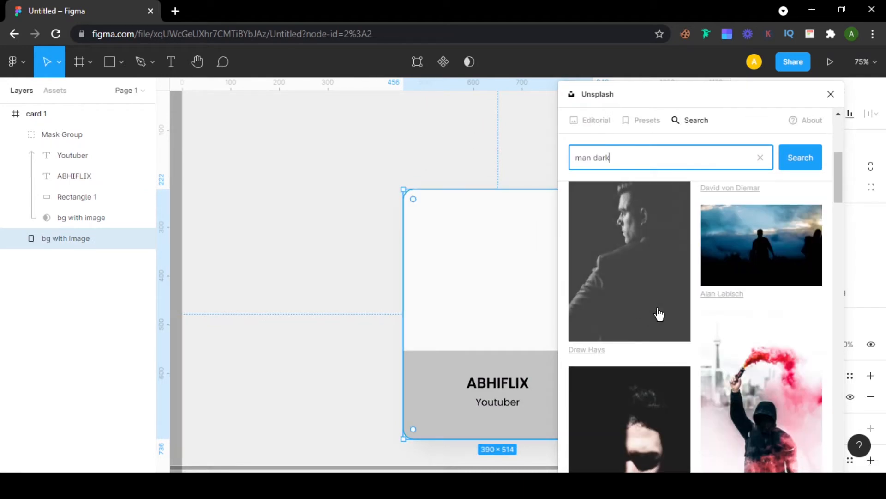
left_click(654, 308)
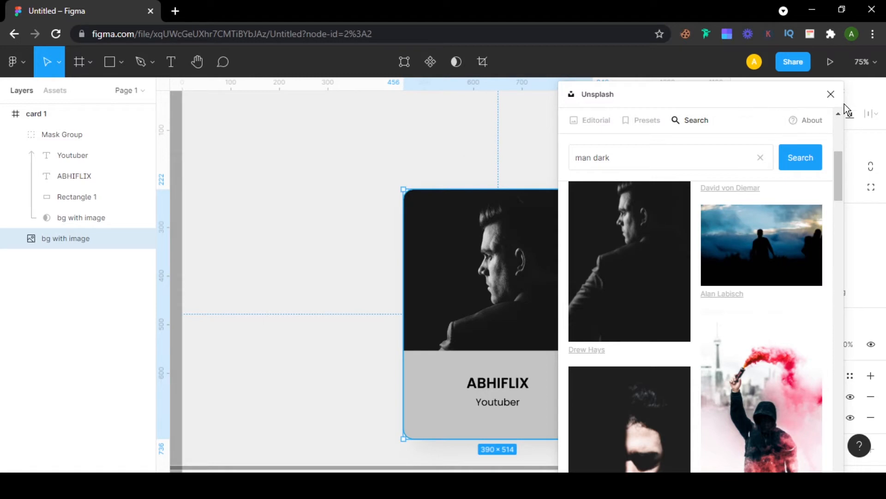
left_click(830, 101)
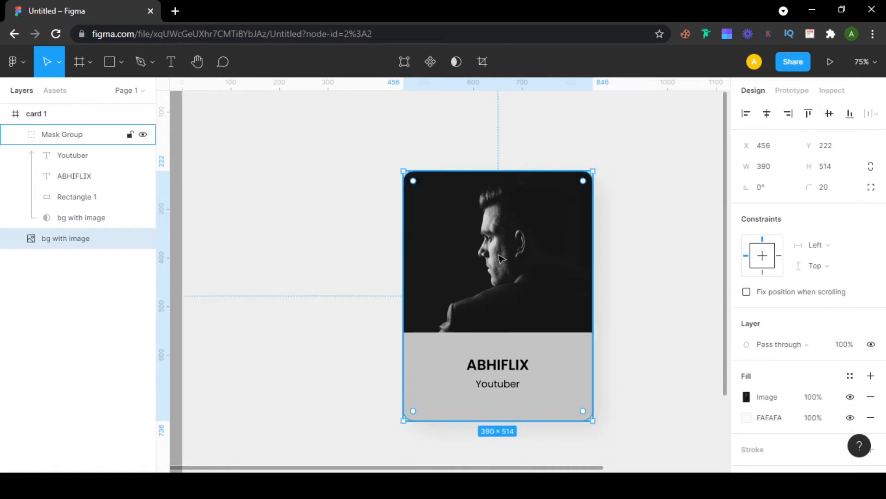
- Change the fill of the masked grey rectangle behind the card's text to white, FFFFFF
scroll(433, 270, "down", 3)
scroll(433, 270, "right", 3)
left_click(487, 278)
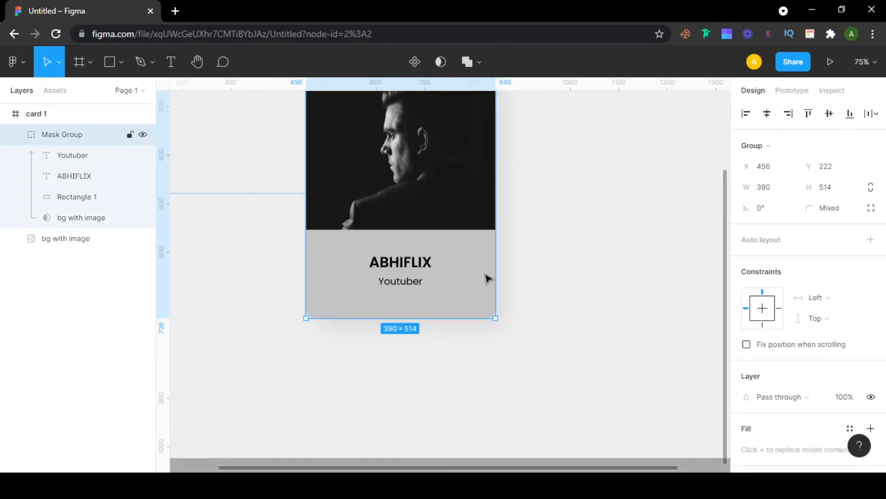
left_click(90, 199)
scroll(785, 324, "down", 1)
left_click(746, 328)
left_click_drag(629, 227, 554, 125)
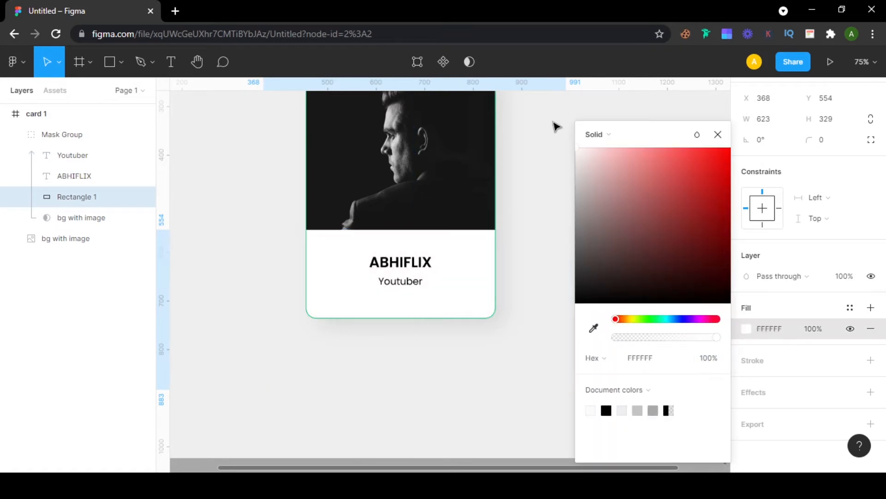
left_click(542, 218)
- Draw a square of about 48×48 over the dark side of the photo, in front of the man's face, above the mask group
scroll(545, 198, "up", 1)
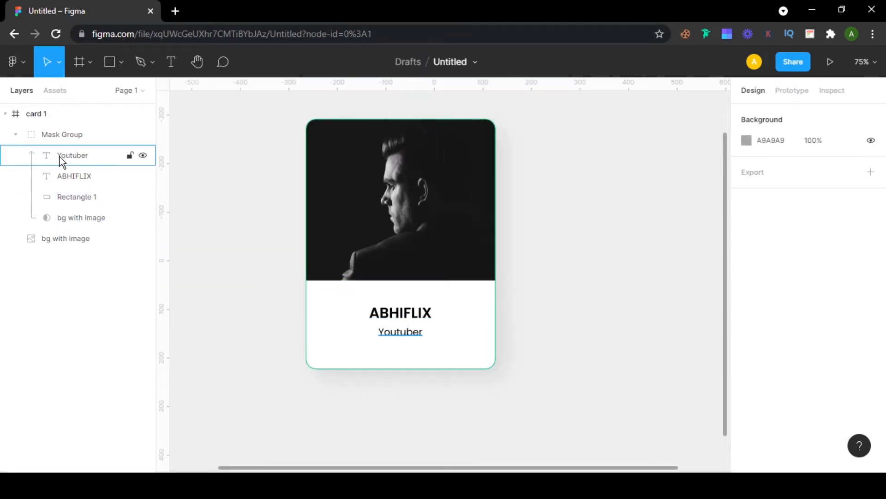
left_click(65, 134)
left_click(115, 63)
mouse_move(343, 211)
left_mouse_down()
mouse_move(361, 234)
mouse_move(349, 213)
left_mouse_up()
scroll(361, 266, "up", 3)
scroll(363, 299, "up", 3)
left_click_drag(364, 299, 422, 185)
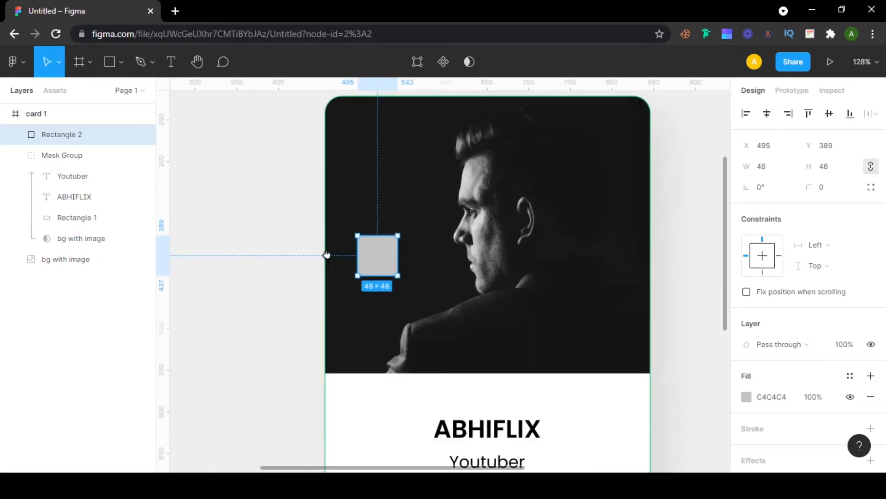
- Set the small square's fill to white, FFFFFF
scroll(397, 295, "down", 2)
left_click_drag(713, 236, 402, 230)
scroll(424, 240, "down", 3)
scroll(401, 249, "up", 3)
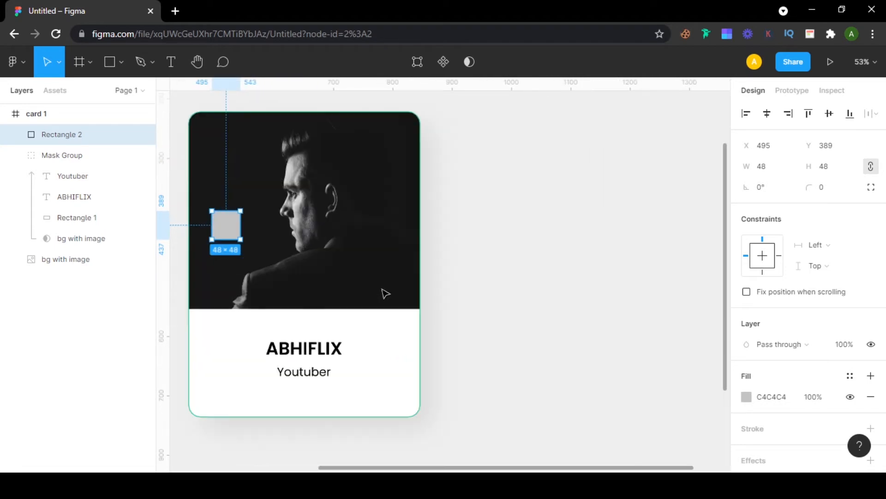
left_click(747, 396)
type("FFFFFF")
key("Return")
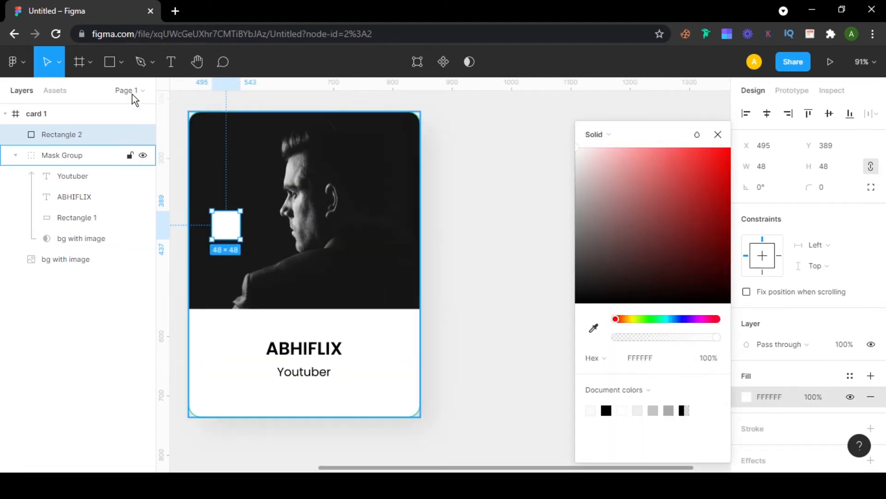
- Insert the facebook-f icon with the Font Awesome Icons plugin, searching for "face", and close the fill colour picker
left_click(13, 61)
mouse_move(71, 230)
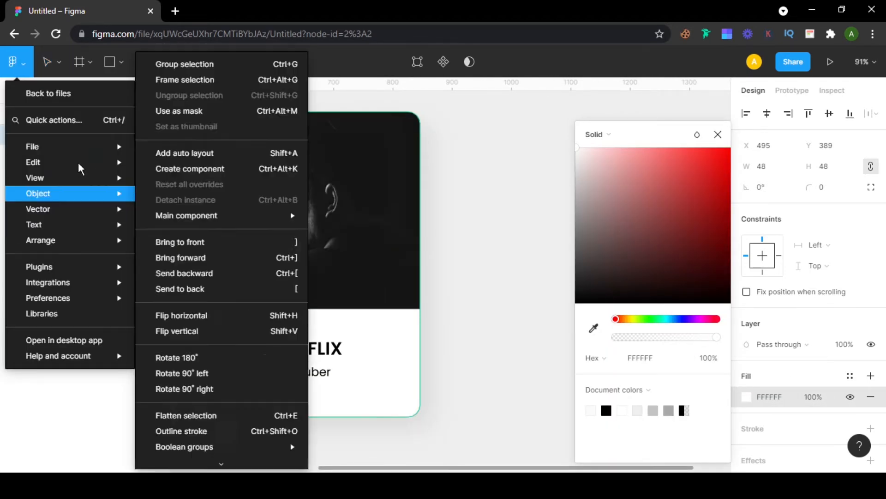
mouse_move(73, 183)
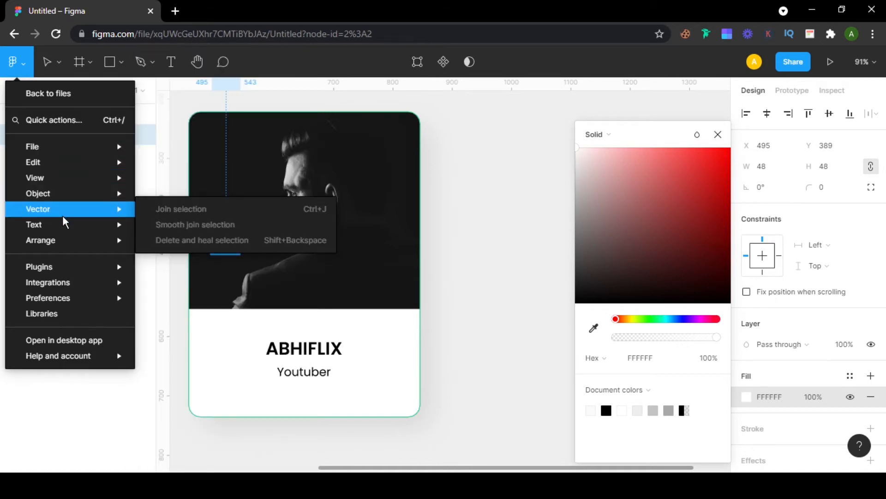
mouse_move(66, 266)
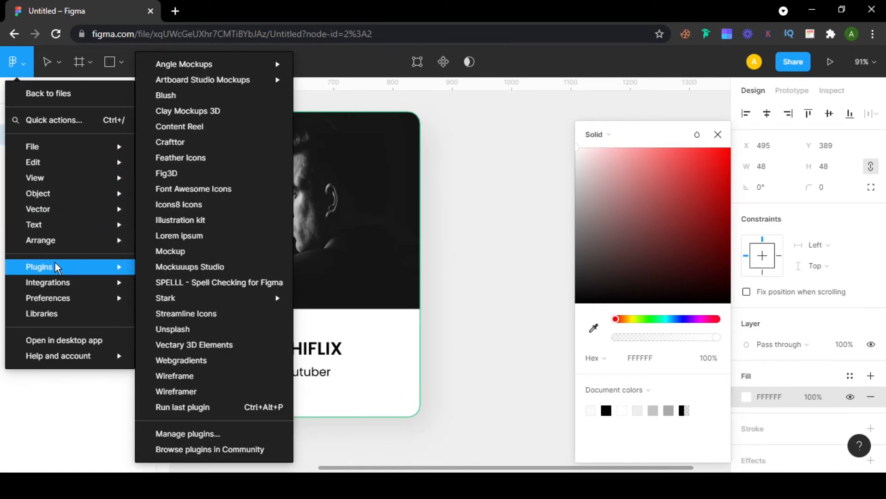
left_click(204, 191)
left_click(717, 135)
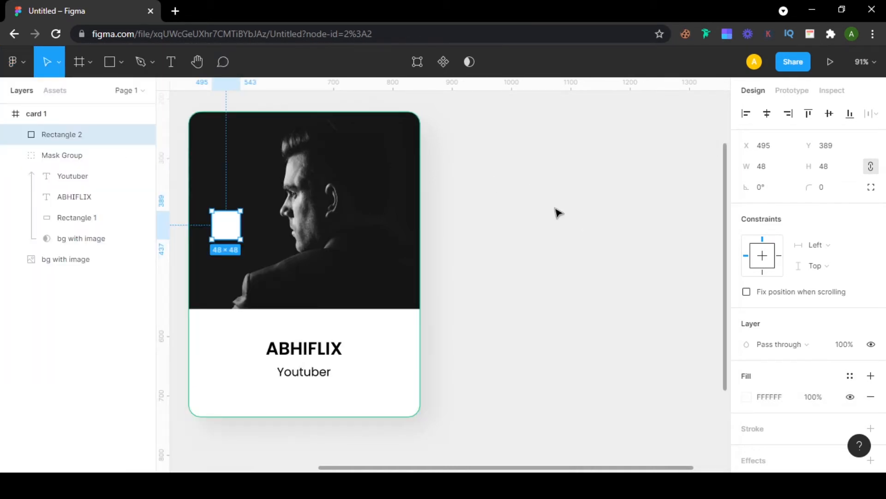
left_click(604, 217)
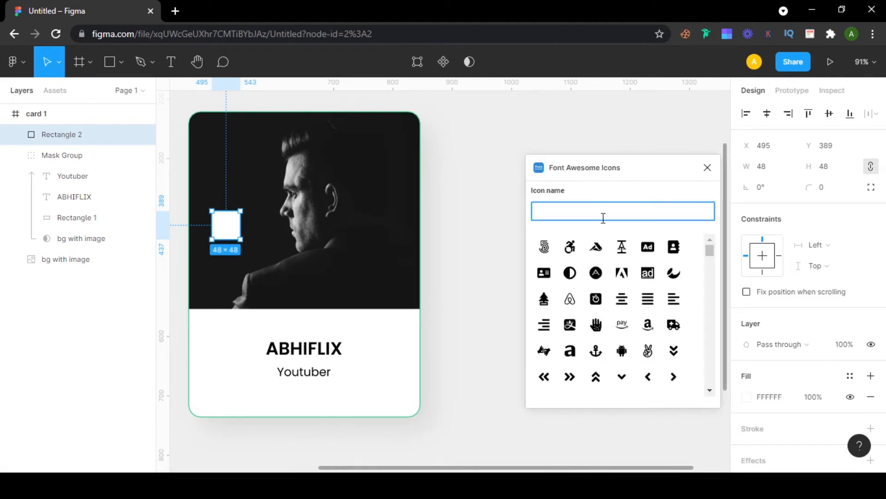
type("face")
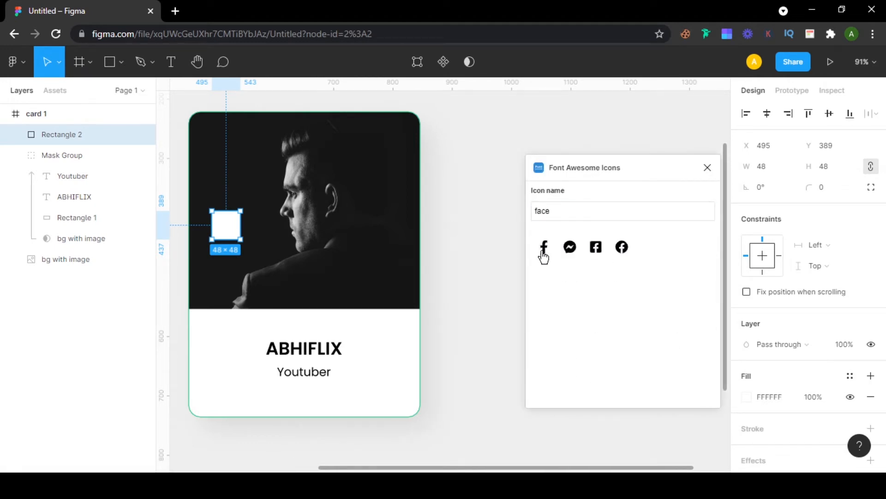
left_click(544, 248)
- Move the Facebook glyph out of its frame onto the centre of the white square, and delete the empty facebook-f frame
left_click(451, 282)
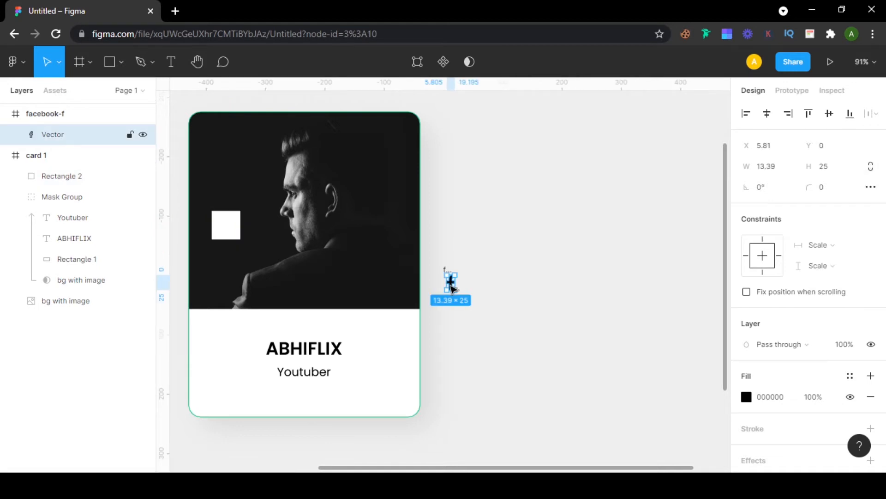
left_click_drag(450, 282, 229, 233)
left_click(446, 273)
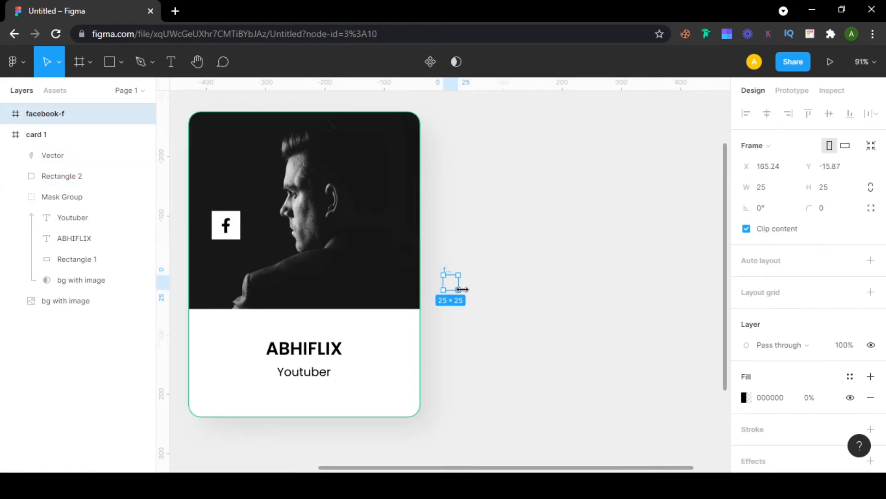
key("Delete")
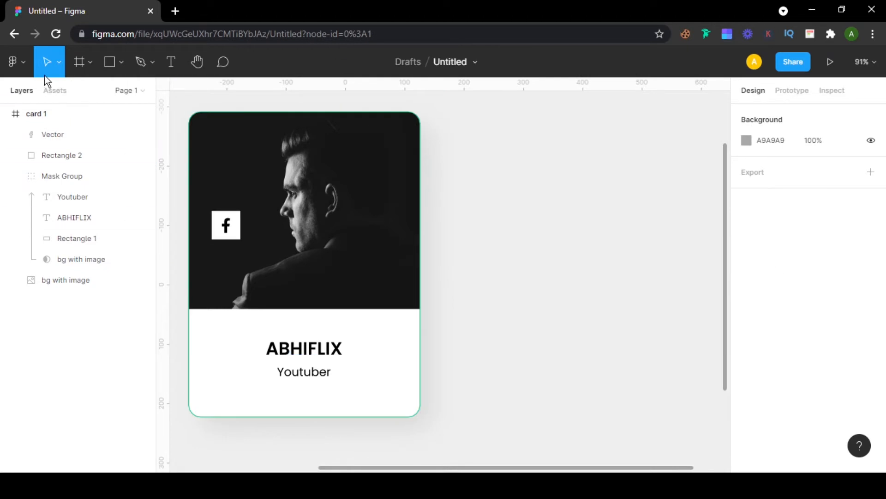
- Insert the solid YouTube icon with the Font Awesome Icons plugin, searching for "you"
left_click(16, 61)
mouse_move(60, 270)
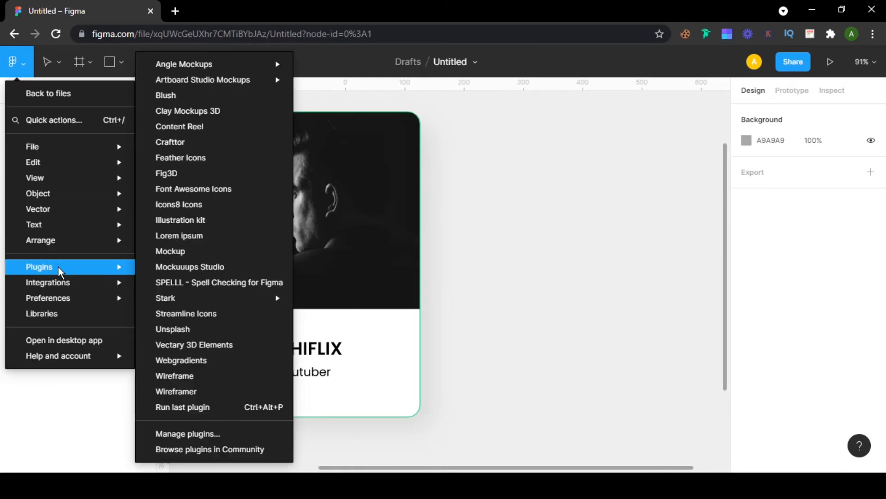
left_click(214, 189)
left_click(587, 216)
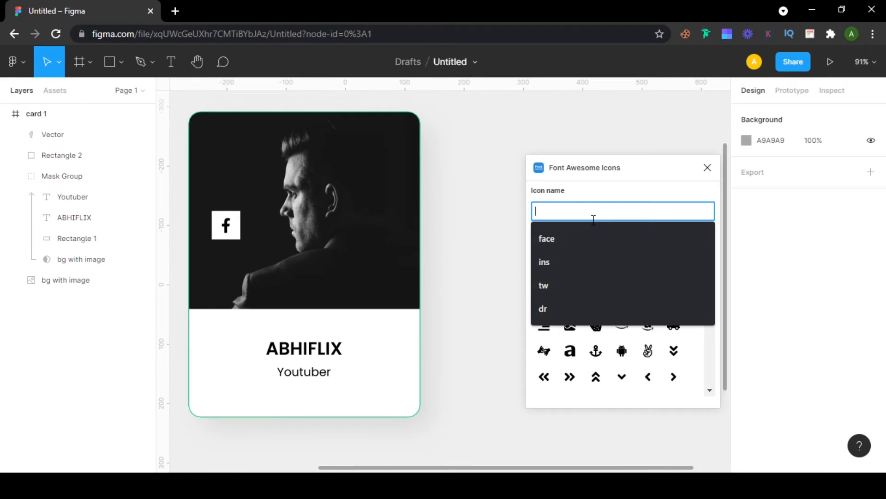
type("you")
left_click(612, 261)
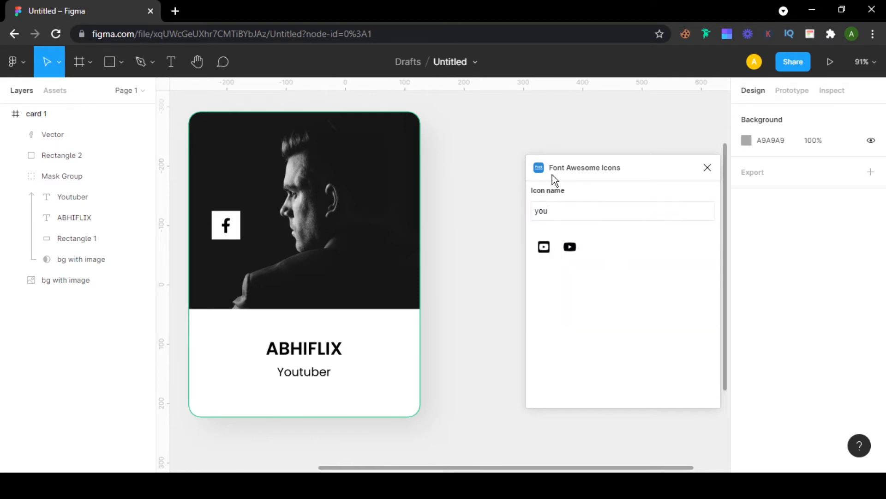
left_click(567, 249)
right_click(506, 233)
left_click(14, 62)
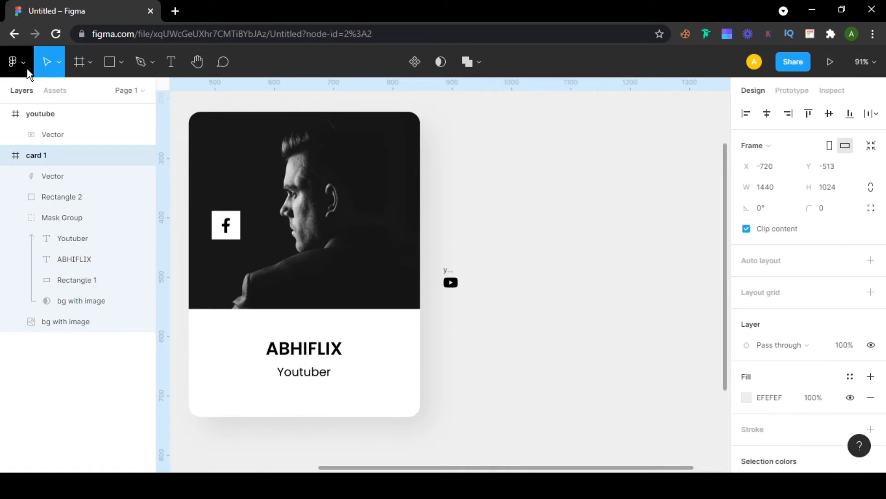
left_click(14, 62)
mouse_move(59, 211)
mouse_move(71, 240)
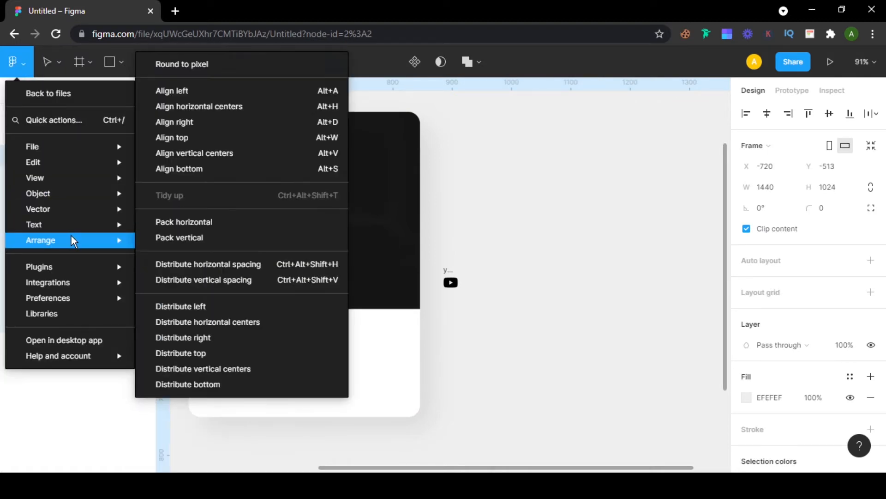
mouse_move(94, 261)
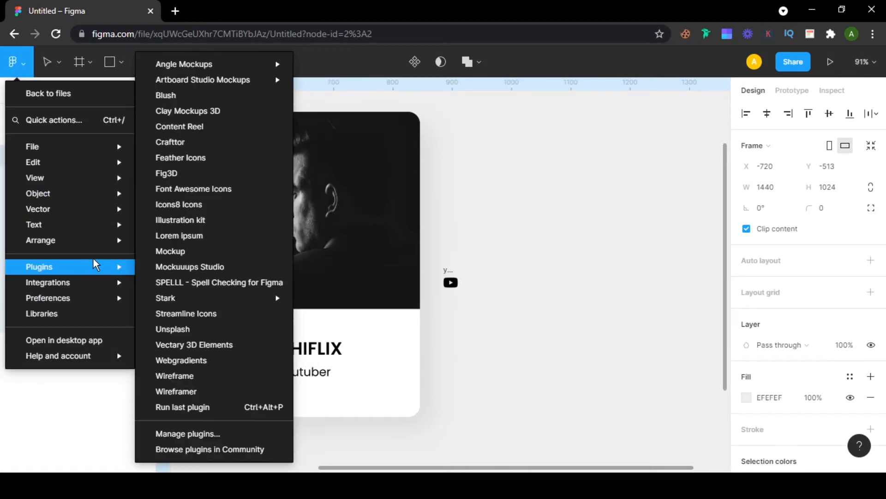
left_click(211, 205)
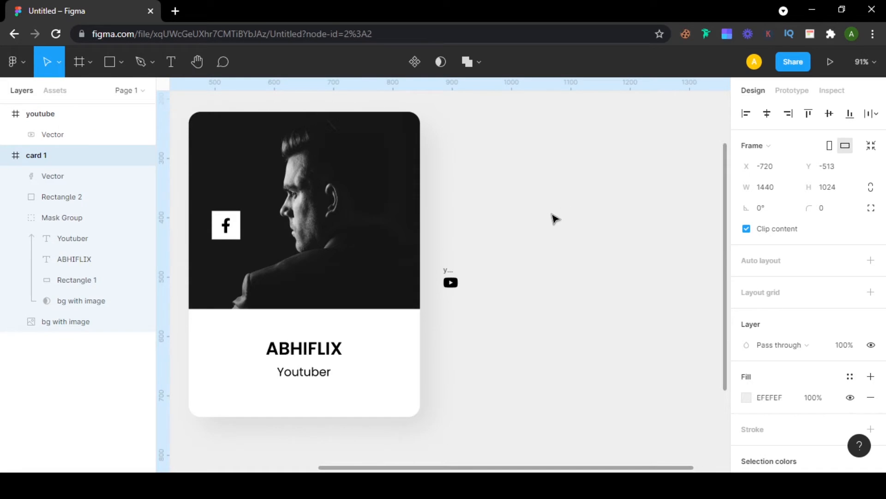
left_click(707, 168)
- Insert the Instagram icon with the Font Awesome Icons plugin, searching for "insta", and move its glyph clear of the YouTube icon
left_click(28, 61)
mouse_move(62, 266)
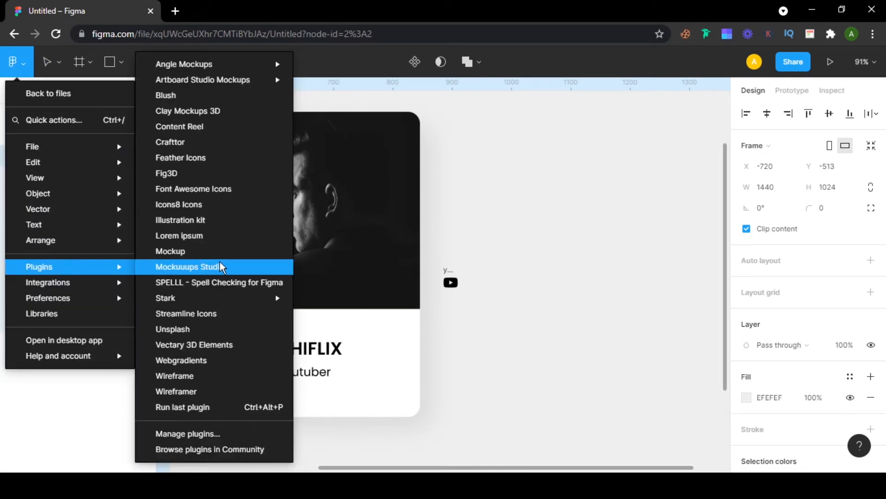
left_click(249, 190)
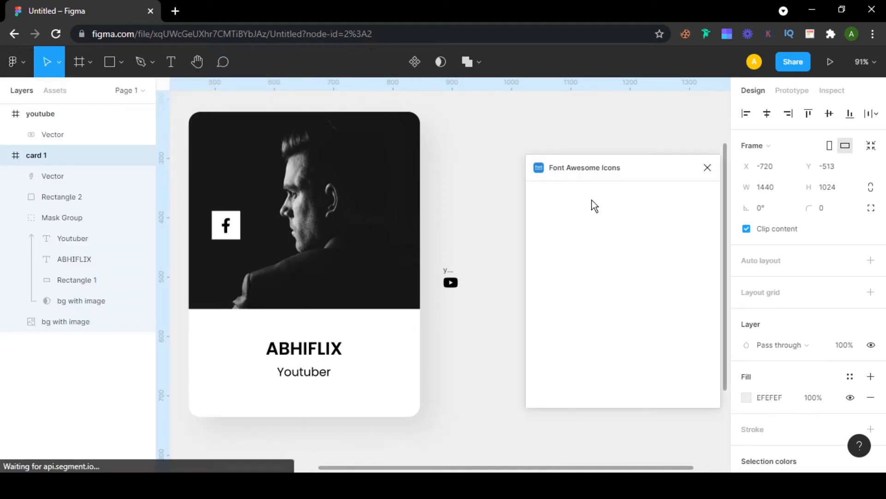
left_click(596, 213)
type("insa")
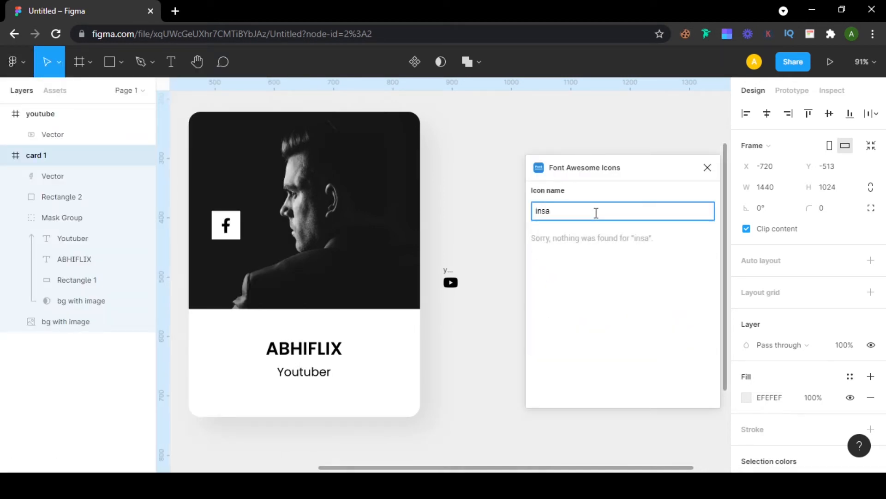
key("BackSpace")
key("BackSpace")
type("sta")
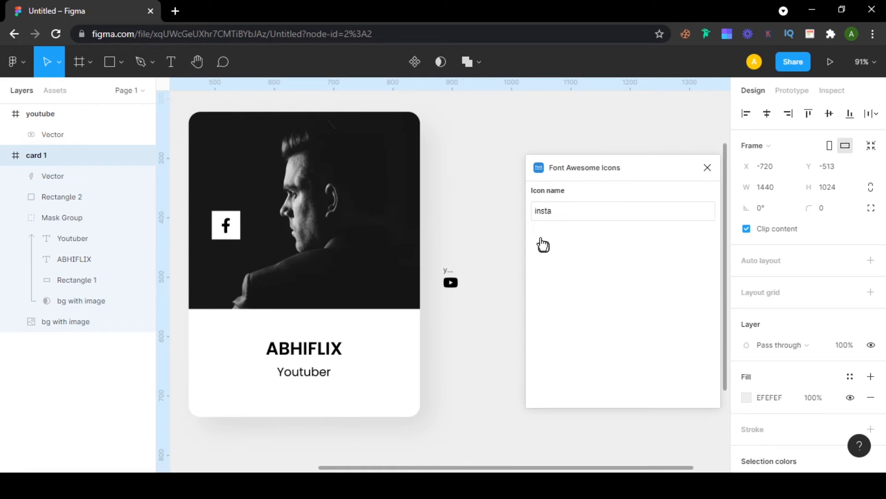
left_click(543, 244)
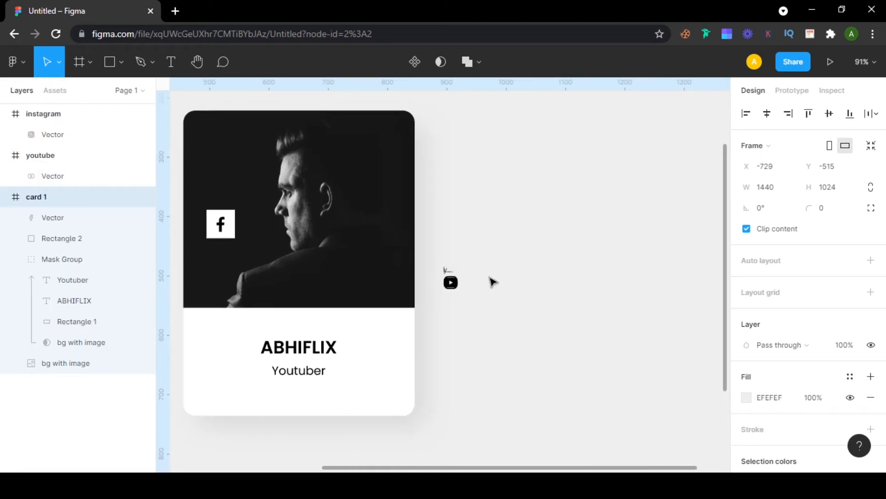
left_click_drag(452, 284, 489, 263)
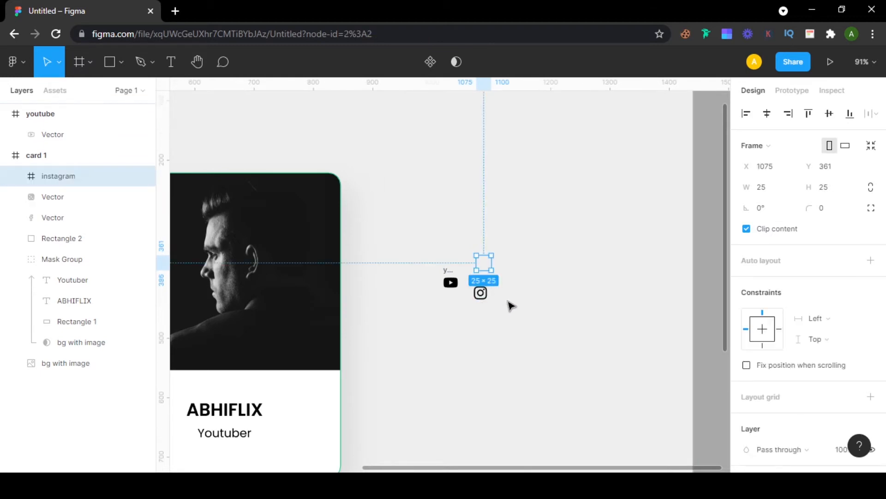
key("ctrl+z")
- Insert the Twitter bird icon with the Font Awesome Icons plugin, searching for "twi", and select its glyph
left_click(19, 60)
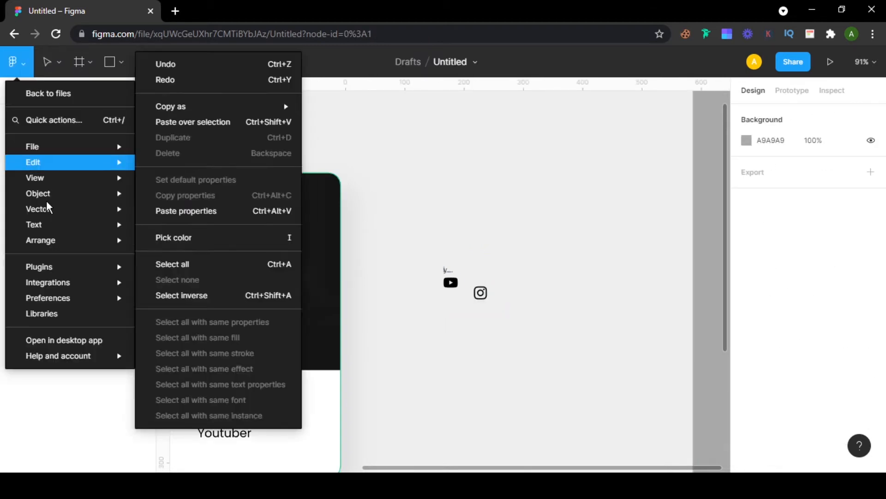
mouse_move(92, 267)
left_click(247, 194)
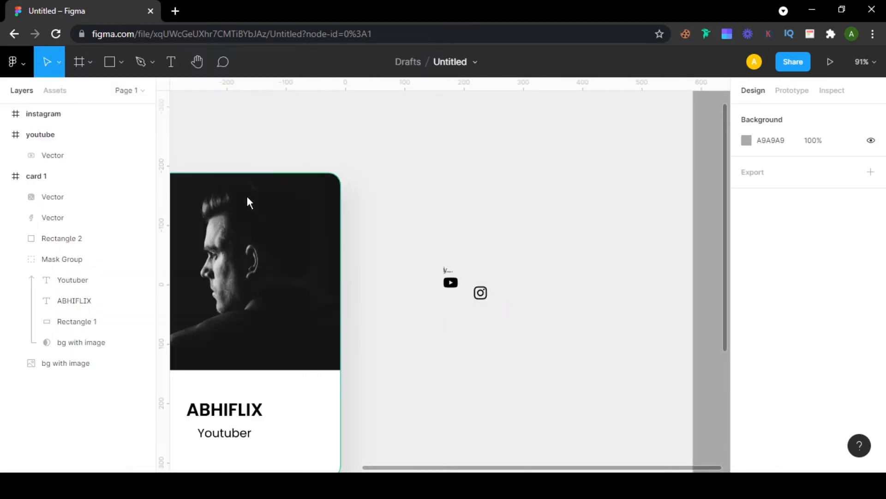
left_click(607, 208)
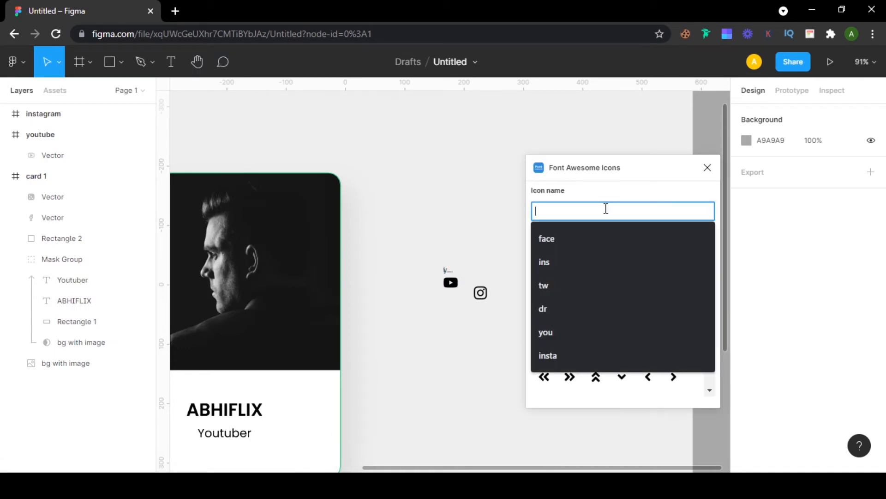
type("twi")
left_click(600, 249)
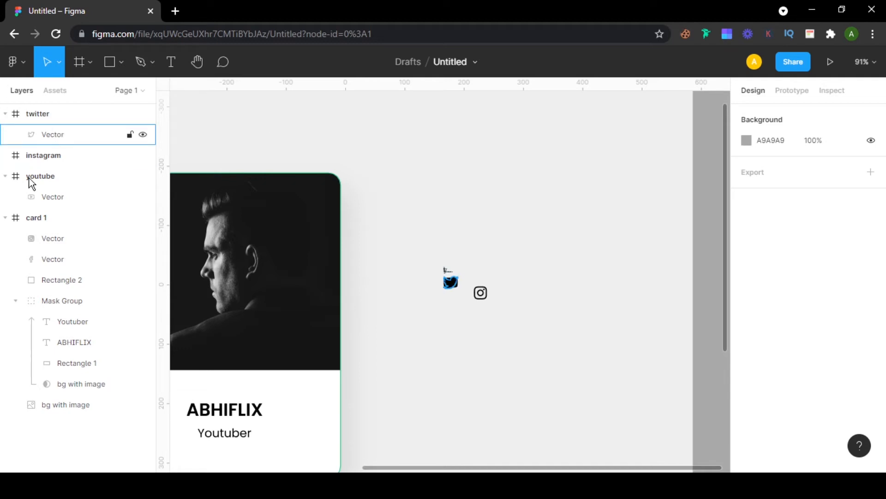
left_click(43, 134)
- Duplicate the white square behind the Facebook icon three times to form a row of four across the photo
scroll(283, 242, "left", 5)
scroll(283, 243, "down", 2)
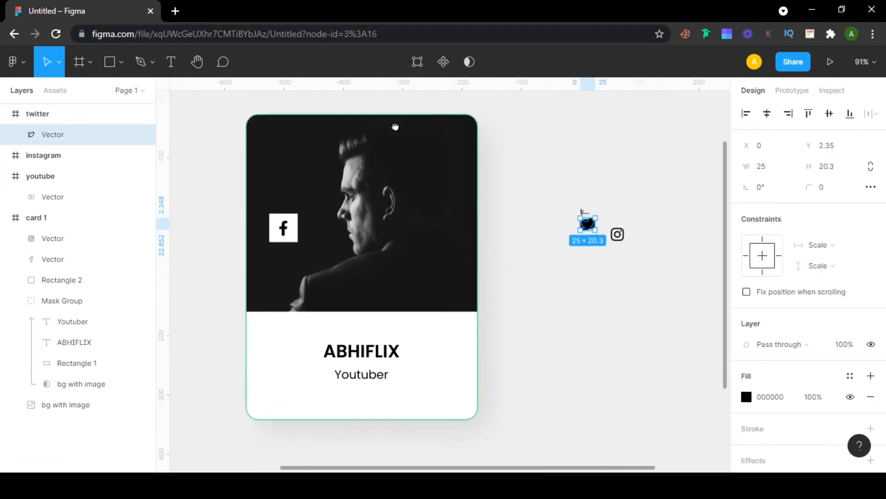
left_click(282, 243)
left_click_drag(291, 244, 402, 246, "alt")
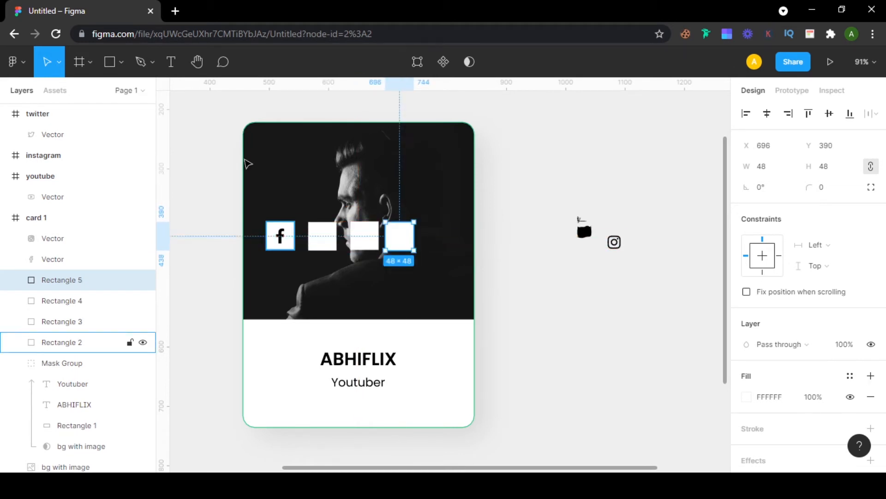
- Align the four white squares' vertical centres with equal horizontal spacing, and move the row to Y 445, centred across the card
left_click(285, 235)
left_click(318, 236, "shift")
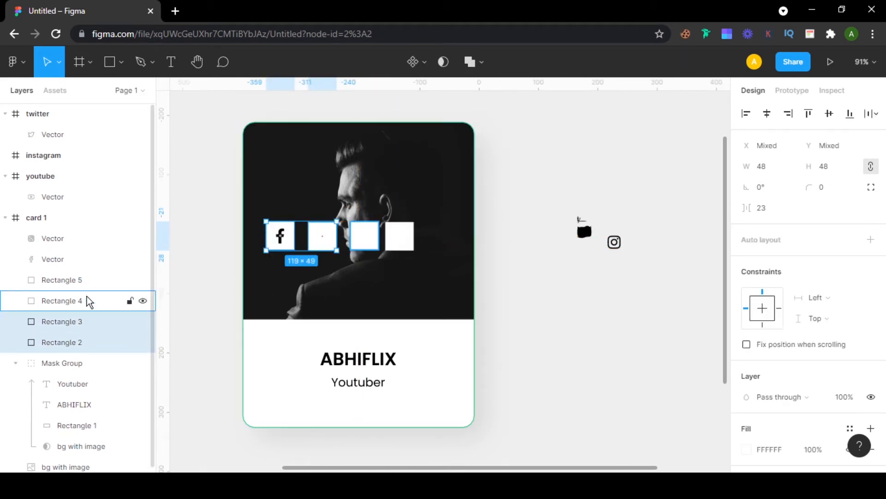
left_click(83, 280)
left_click(101, 351, "shift")
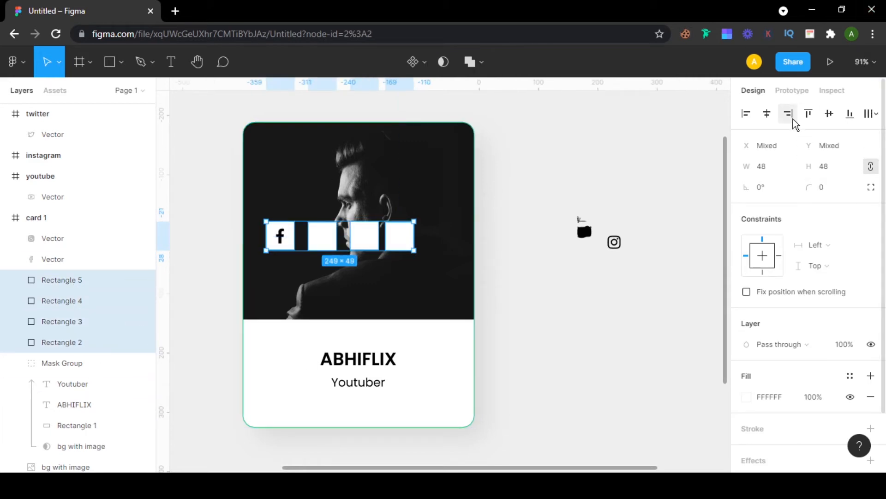
left_click(830, 115)
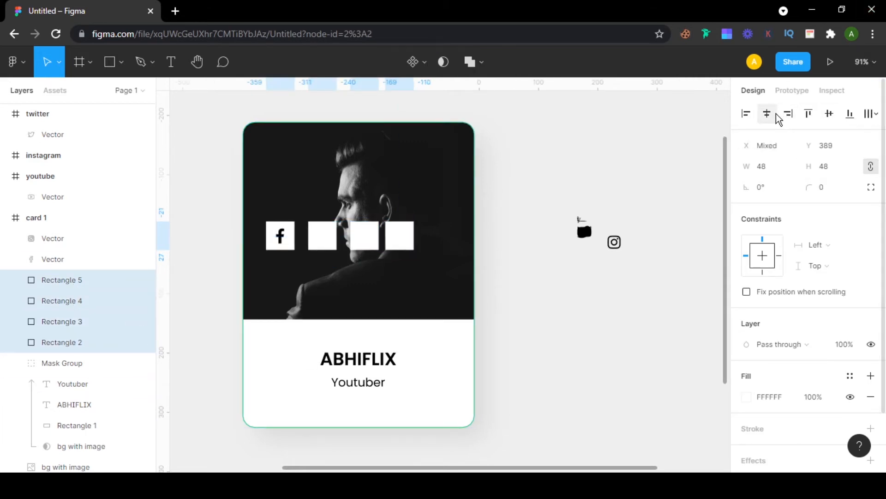
left_click(876, 114)
left_click(833, 169)
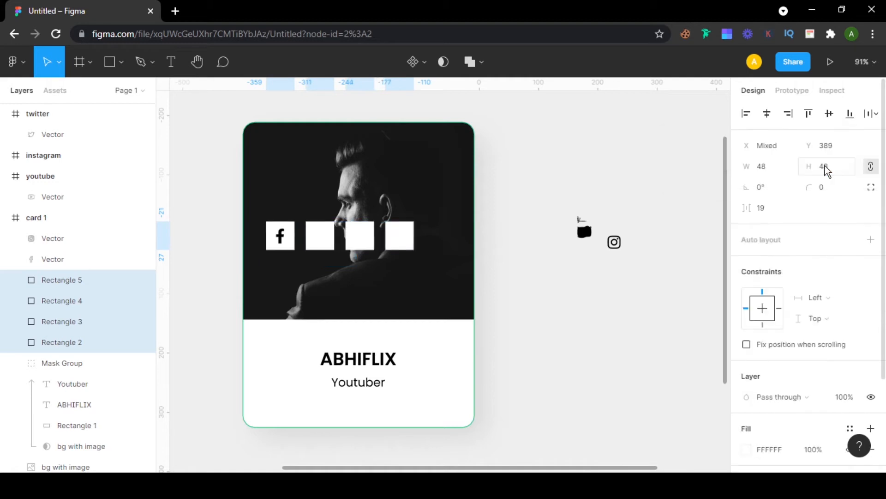
left_click_drag(325, 225, 353, 268)
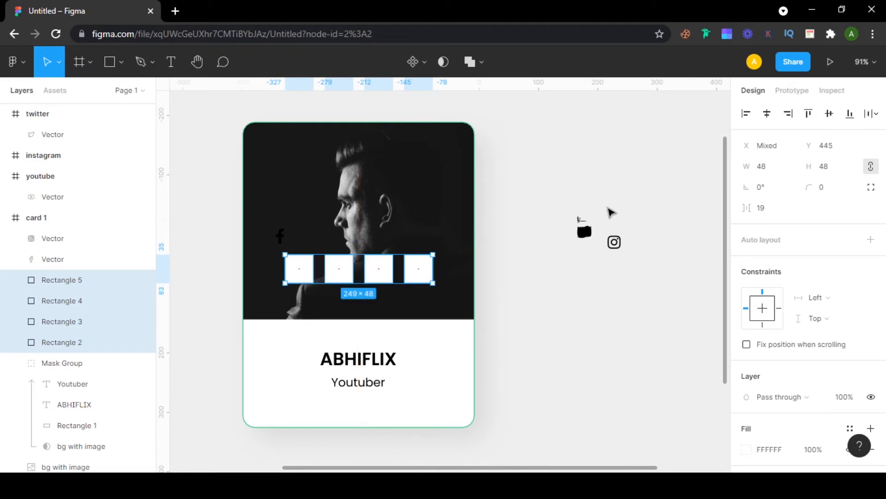
- Place the Facebook, Instagram and Twitter glyphs on the first three white squares, and delete the empty Twitter frame
left_click_drag(280, 236, 299, 271)
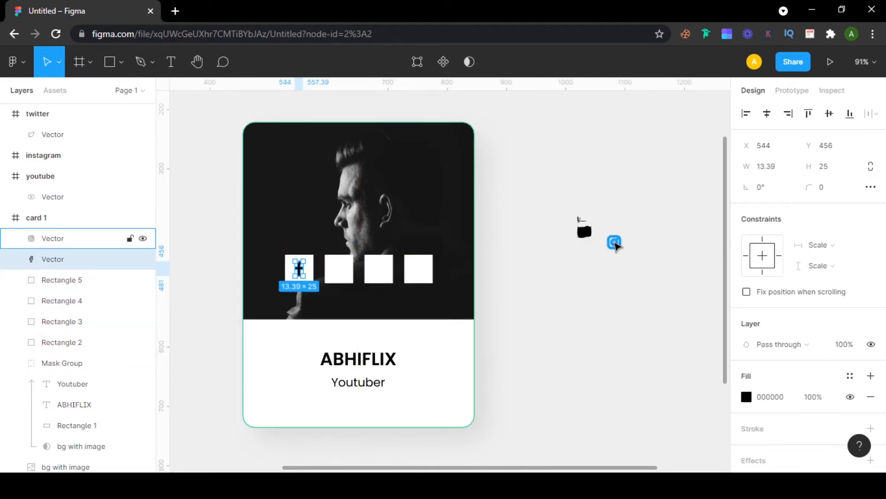
left_click_drag(616, 246, 340, 271)
left_click_drag(583, 231, 389, 271)
left_click_drag(584, 232, 533, 276)
key("Delete")
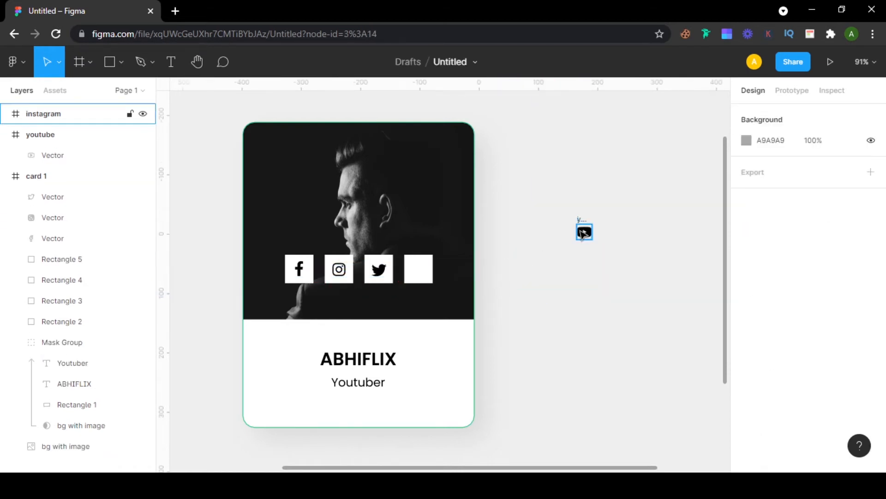
- Delete the empty Instagram frame and place the YouTube glyph on the fourth white square
left_click_drag(584, 232, 498, 277)
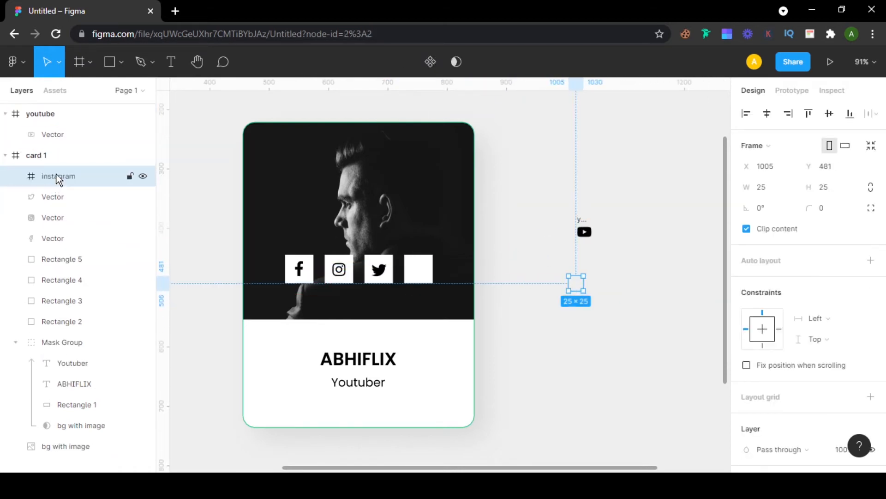
key("Delete")
left_click(63, 135)
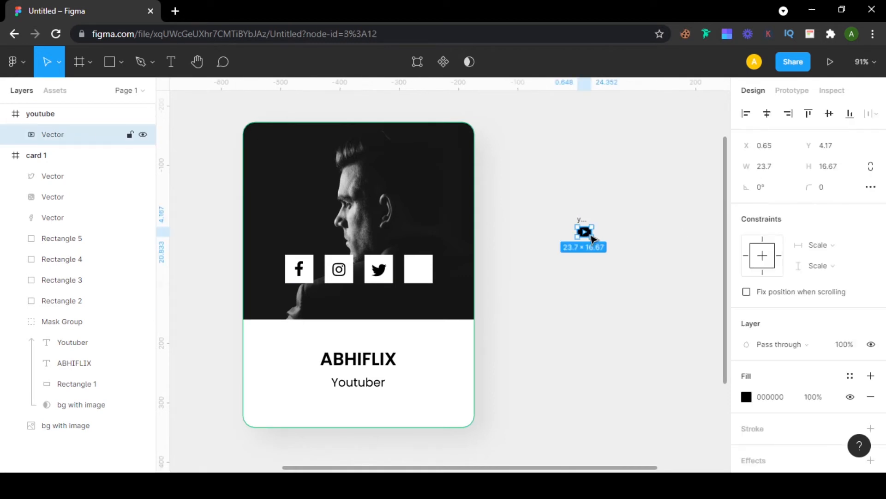
left_click_drag(592, 239, 424, 274)
left_click(550, 222)
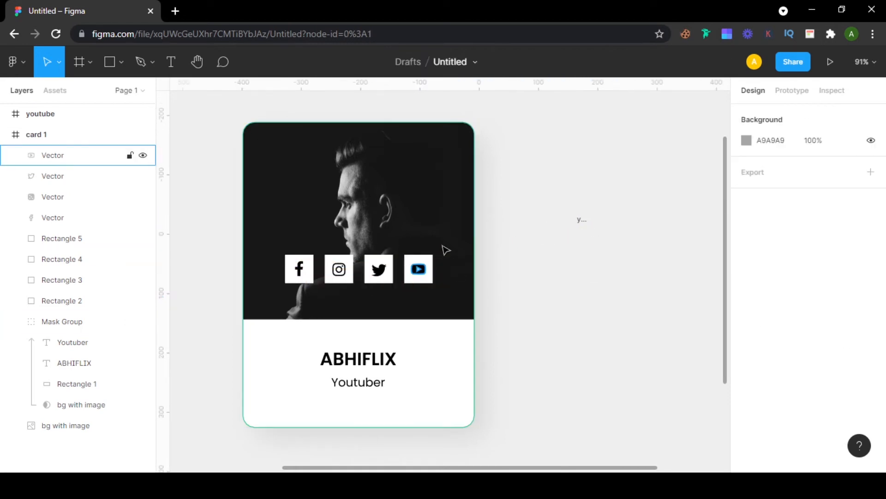
- Align the vertical centres of the four white squares and their social media glyphs
left_click(300, 278)
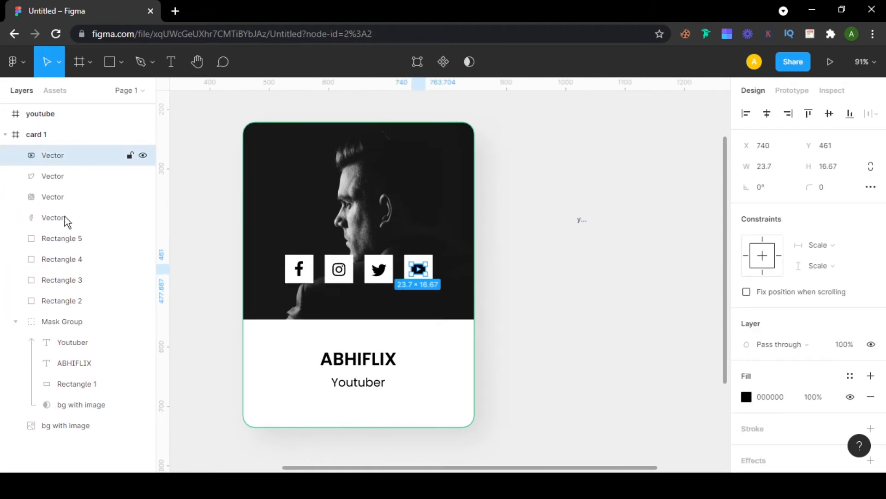
left_click(74, 309)
left_click(98, 157, "shift")
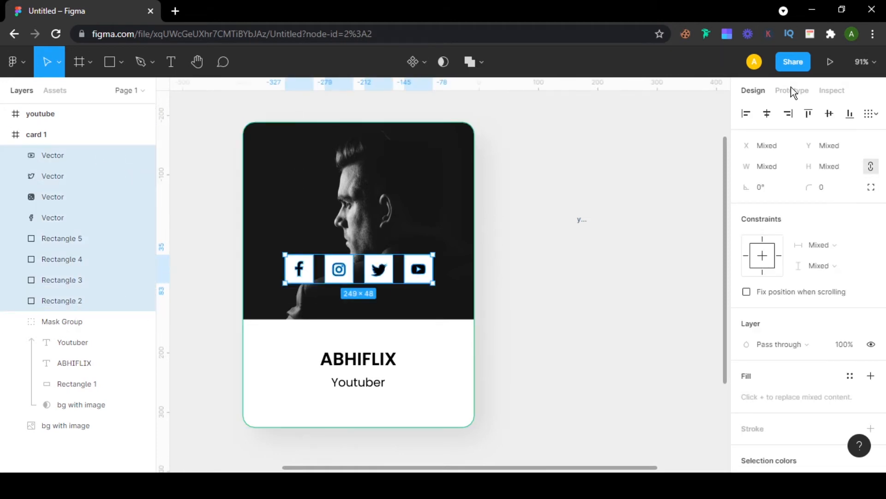
left_click(830, 115)
left_click(586, 261)
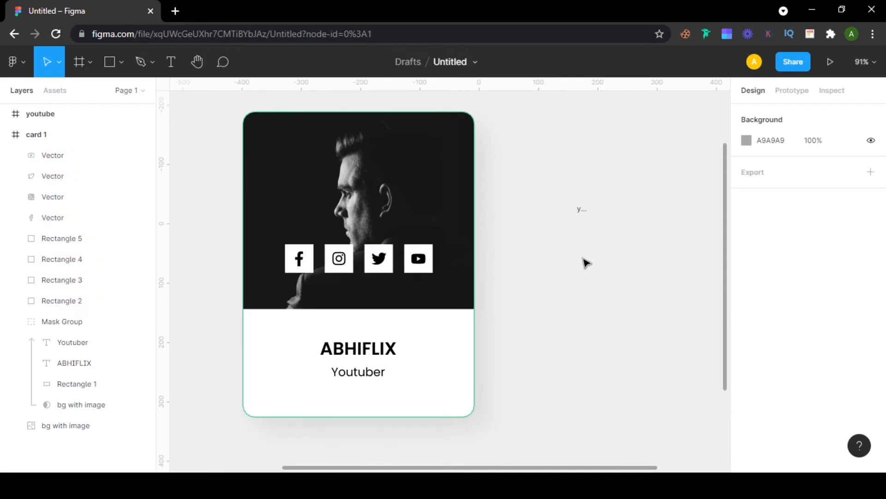
- Duplicate the card 1 frame beside the original and rename the copy main card
scroll(585, 262, "down", 2)
scroll(586, 262, "down", 4)
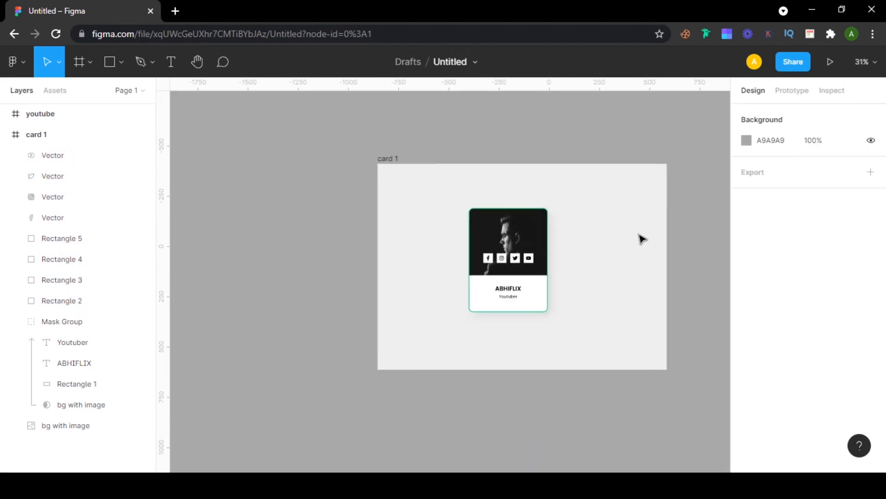
scroll(640, 237, "up", 2)
scroll(611, 295, "up", 1)
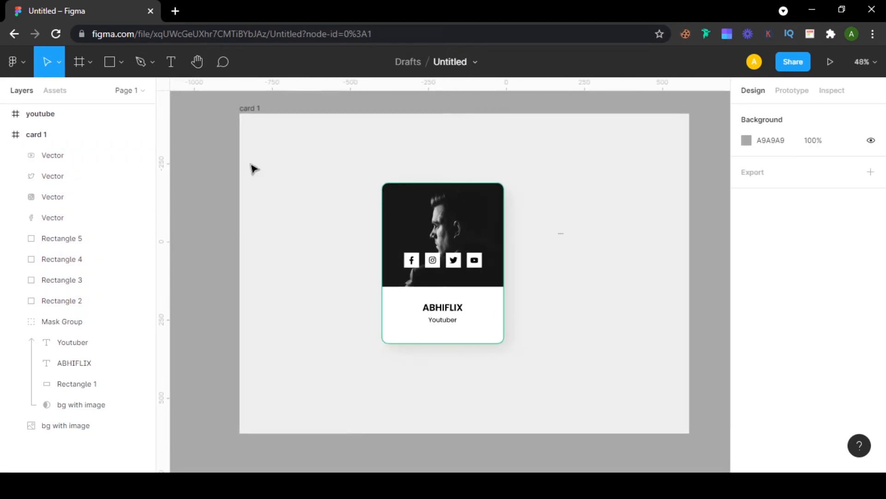
left_click(248, 110)
left_click(264, 110)
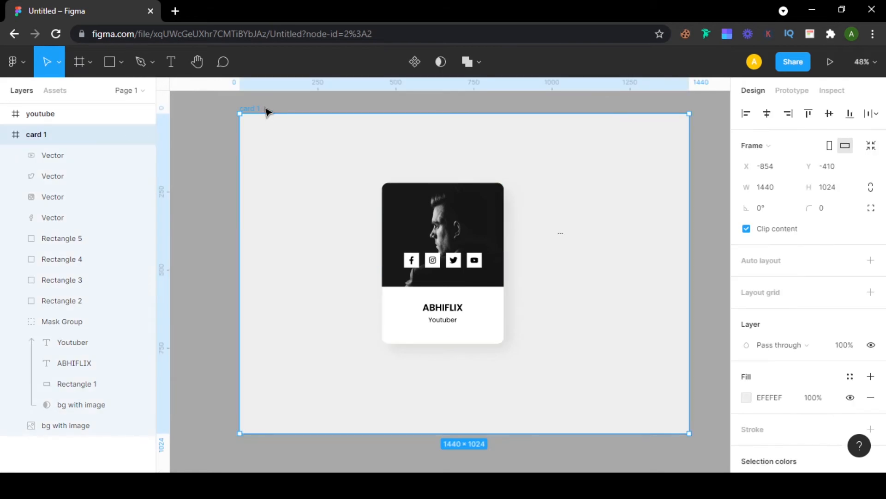
scroll(346, 144, "down", 4)
scroll(417, 258, "up", 5)
scroll(421, 249, "down", 2)
left_click_drag(422, 249, 564, 210)
left_click_drag(445, 206, 309, 212)
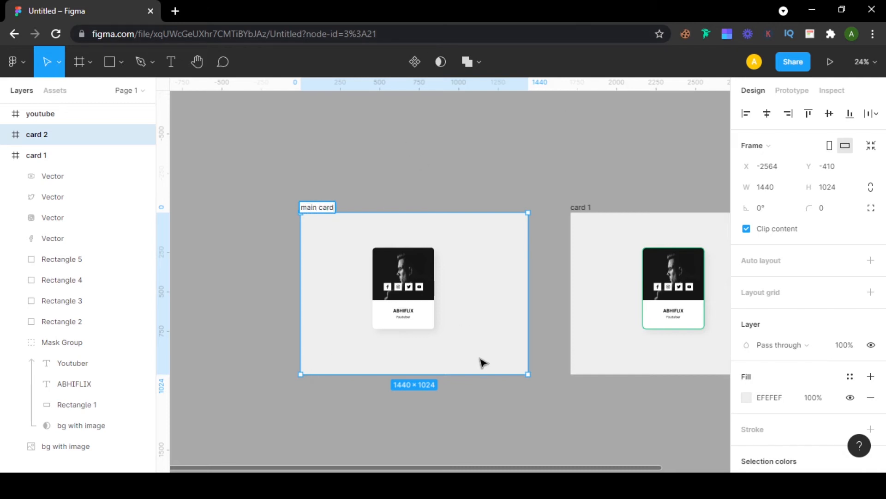
key("Return")
- Reposition the main card frame at X -2509, Y -426, clear of the card 1 frame
scroll(496, 362, "up", 3)
left_click_drag(326, 342, 419, 362)
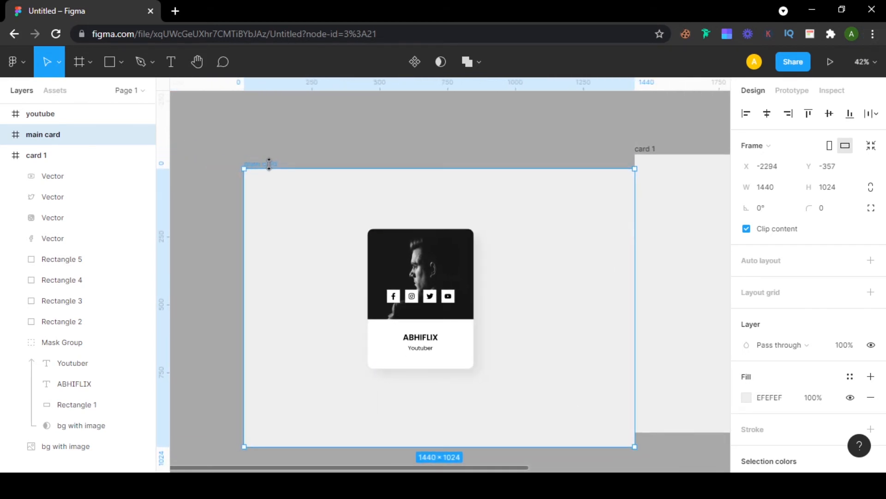
left_click_drag(260, 163, 201, 146)
left_click_drag(477, 265, 572, 293)
- Group the Facebook glyph with its white square in the main card frame
scroll(579, 250, "up", 1)
scroll(581, 251, "up", 3)
scroll(415, 277, "right", 2)
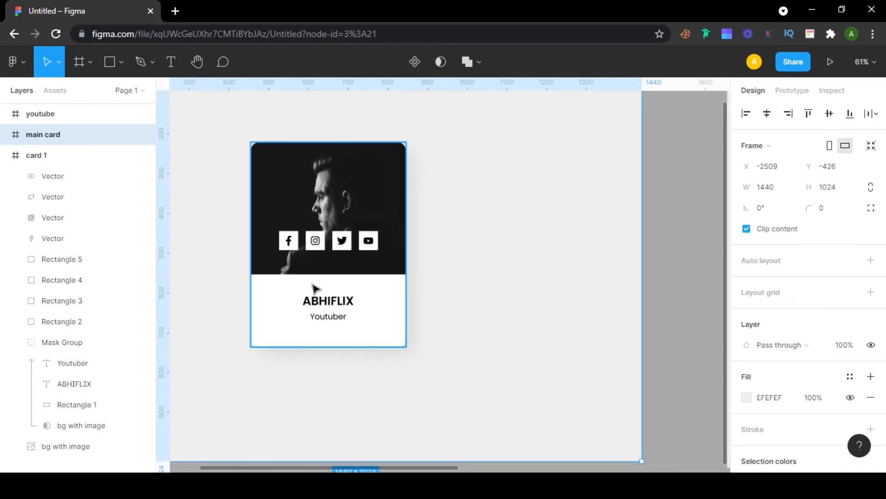
left_click(290, 240)
scroll(269, 249, "up", 3)
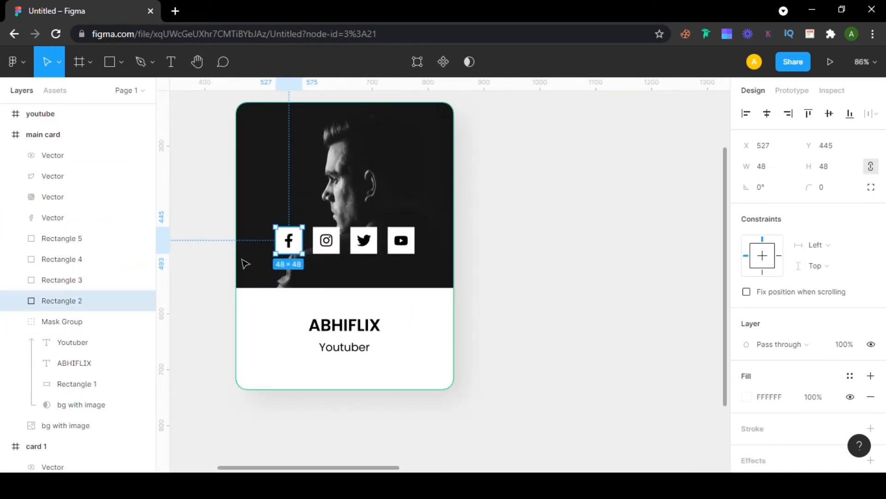
left_click(289, 243, "shift")
key("ctrl+g")
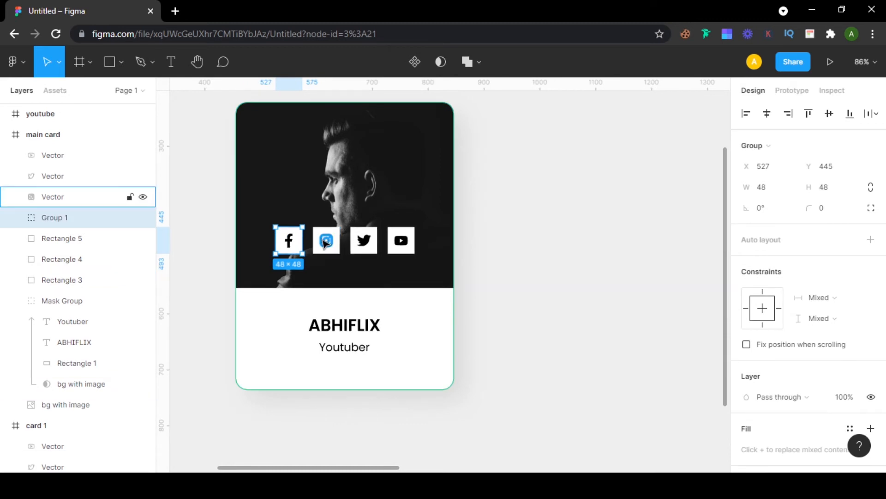
- Group the Instagram glyph with its white square in the main card frame
left_click(332, 237)
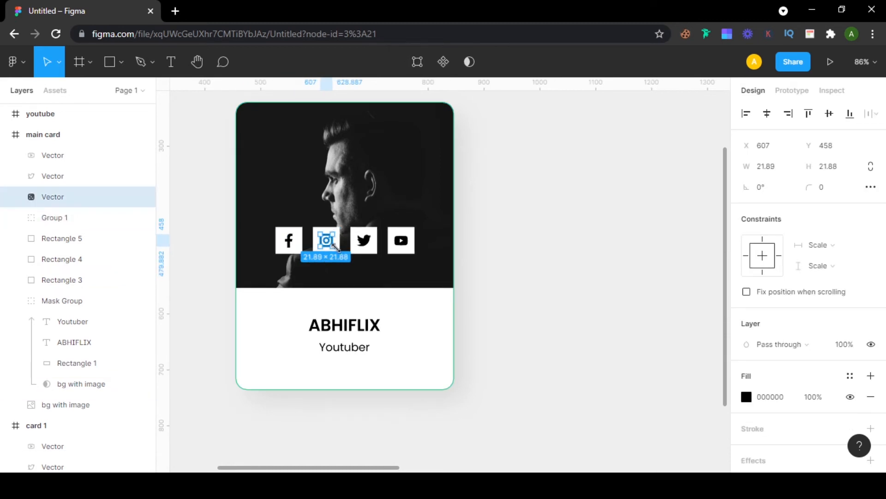
scroll(333, 245, "up", 5)
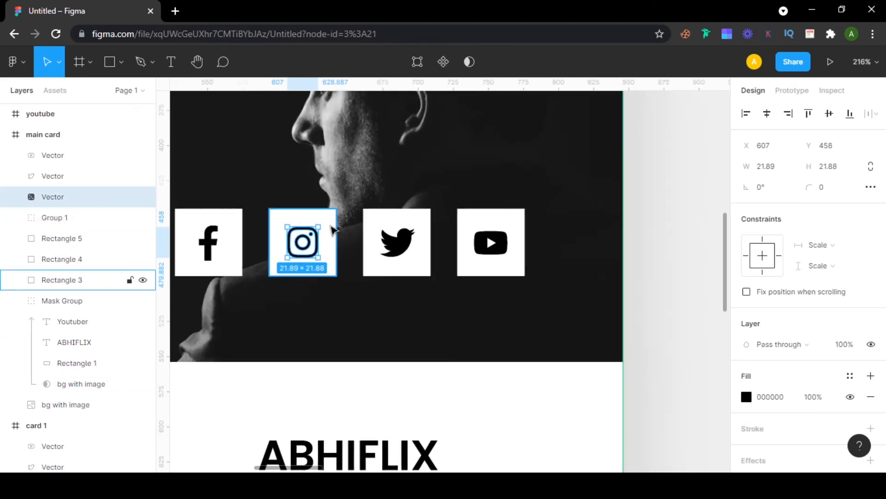
left_click(332, 231, "shift")
key("ctrl+g")
- Group the Twitter glyph with its white square, and the YouTube glyph with its own square
left_click(402, 235)
left_click(425, 222, "shift")
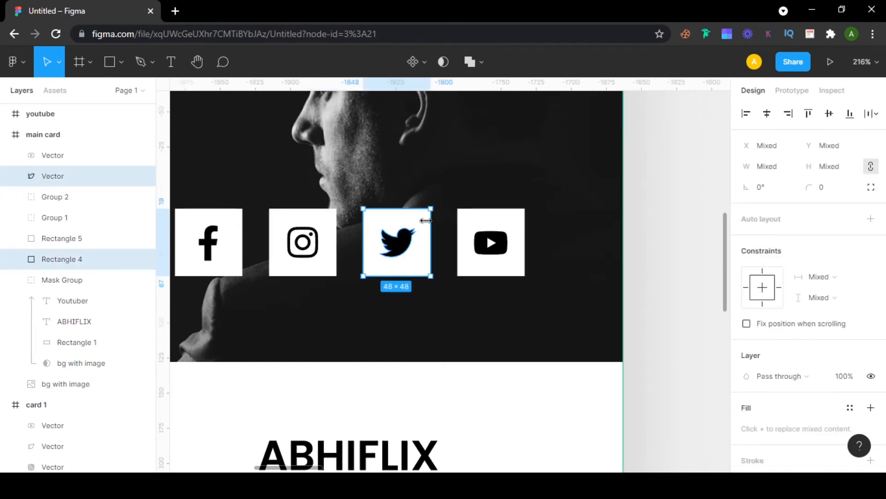
key("ctrl+g")
left_click(507, 221)
left_click(513, 218, "shift")
key("ctrl+g")
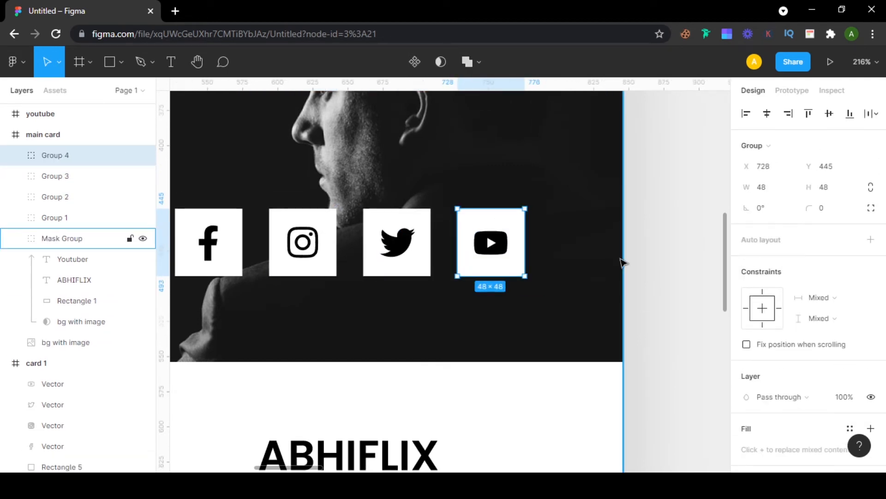
- Rename the YouTube icon group as insta
scroll(621, 263, "down", 1)
scroll(640, 275, "down", 5)
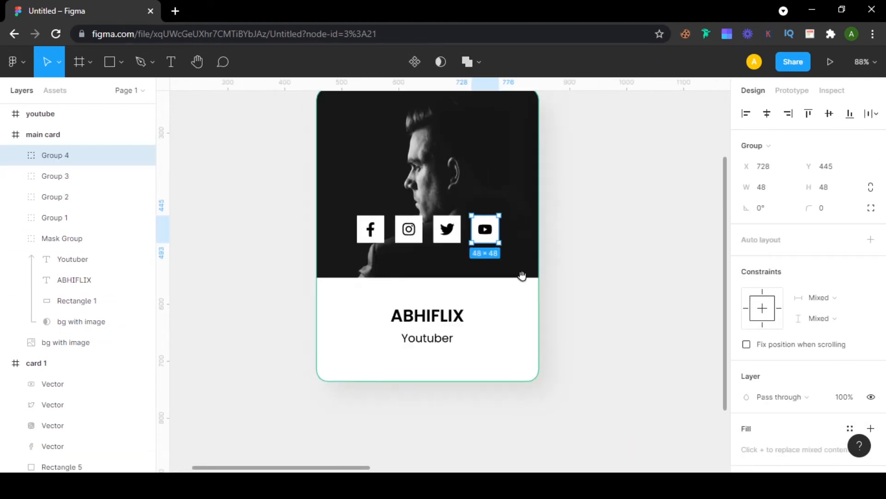
scroll(522, 275, "up", 2)
double_click(65, 156)
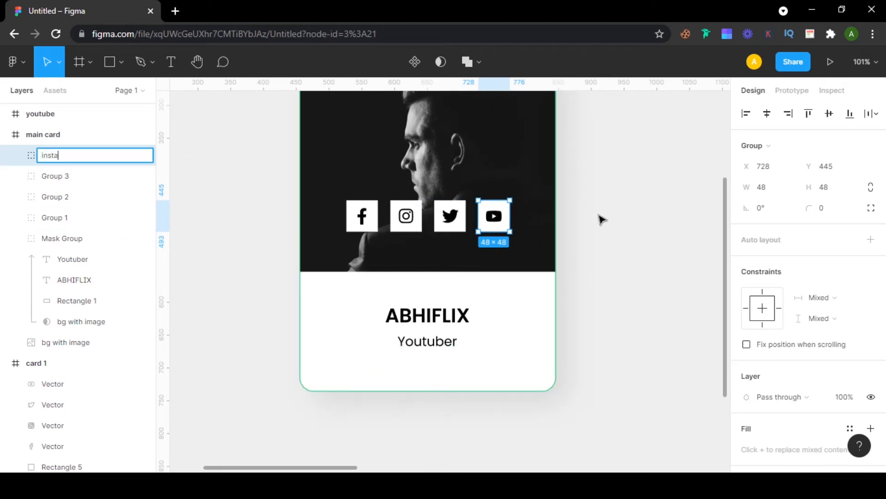
type("insta")
key("Return")
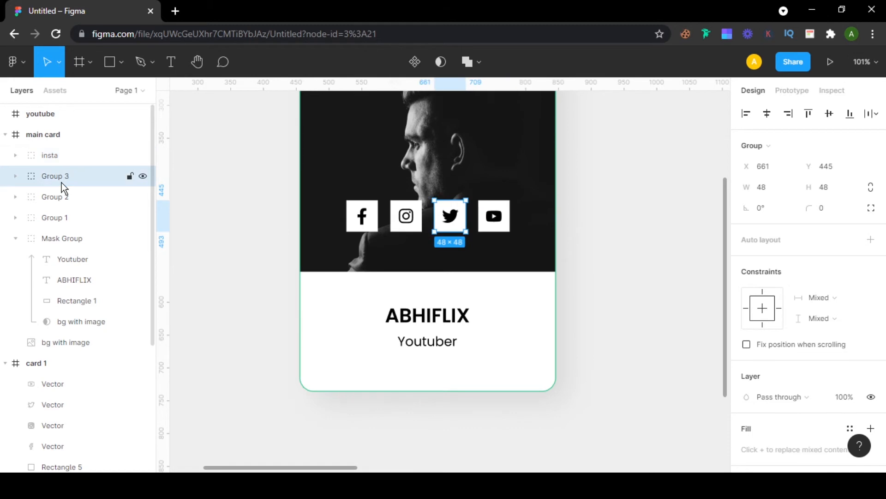
double_click(62, 182)
- Rename the YouTube icon group as yt and the Twitter icon group as twitter
double_click(54, 154)
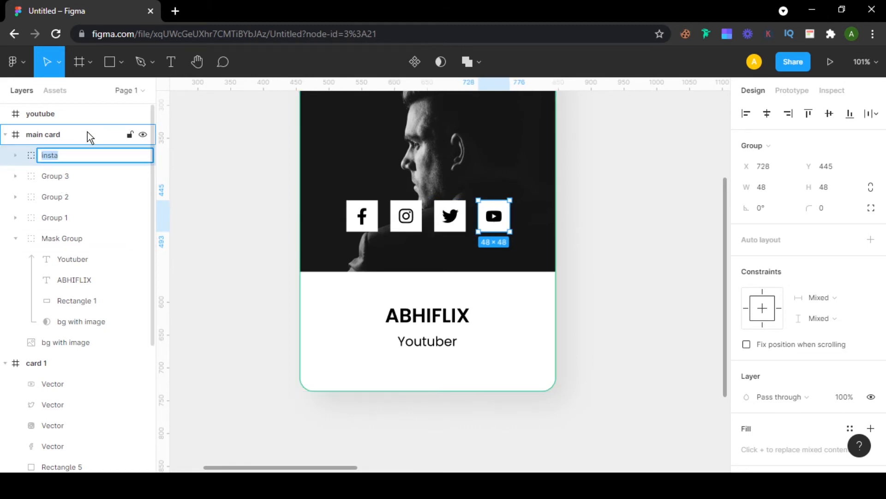
type("yt")
key("Return")
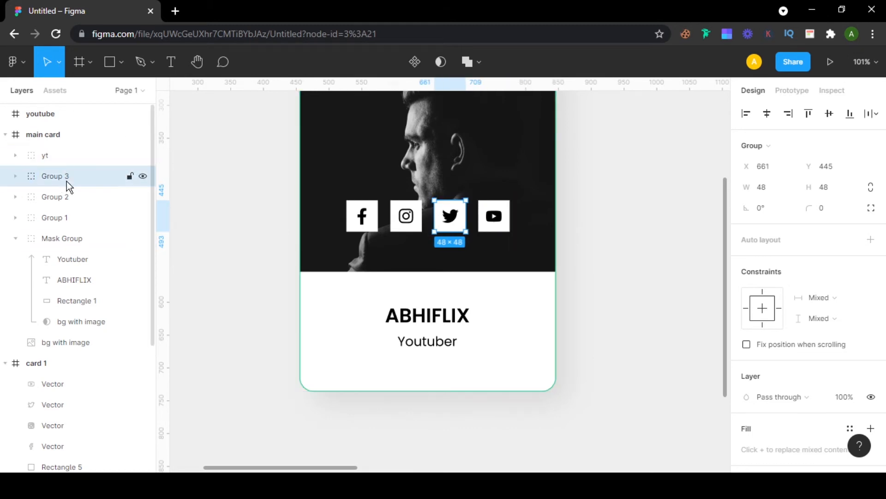
double_click(67, 181)
key("BackSpace")
type("twi")
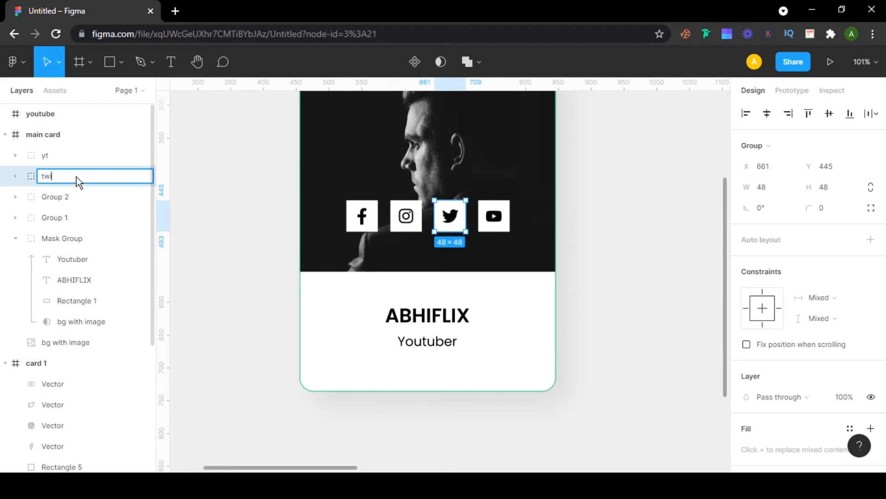
type("tter")
key("Return")
- Rename the Instagram icon group as insta and the Facebook icon group as fb
left_click(14, 202)
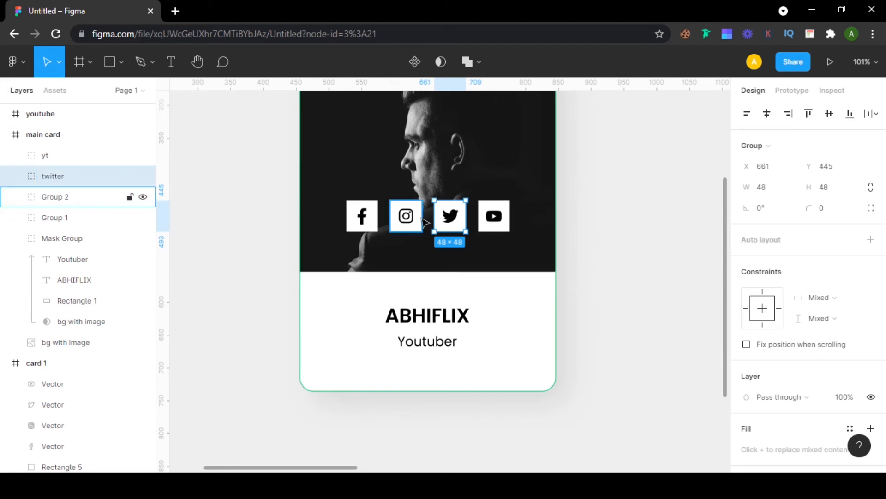
double_click(54, 198)
type("insta")
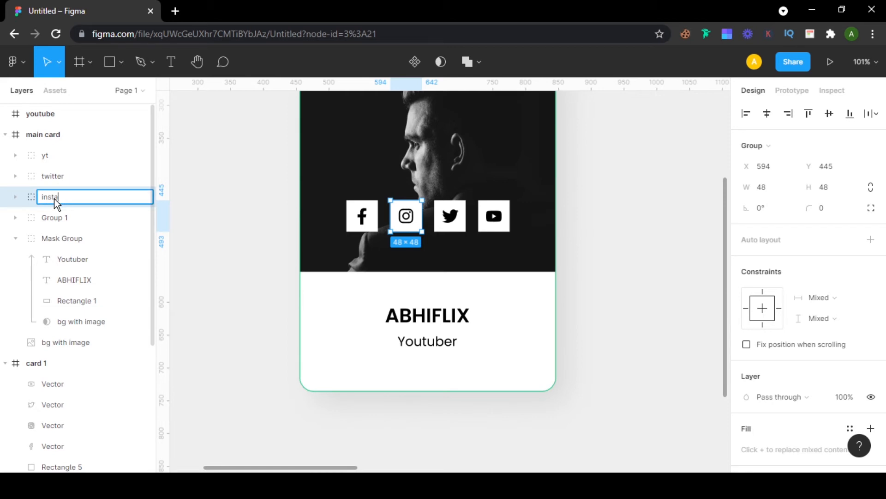
key("Return")
double_click(68, 217)
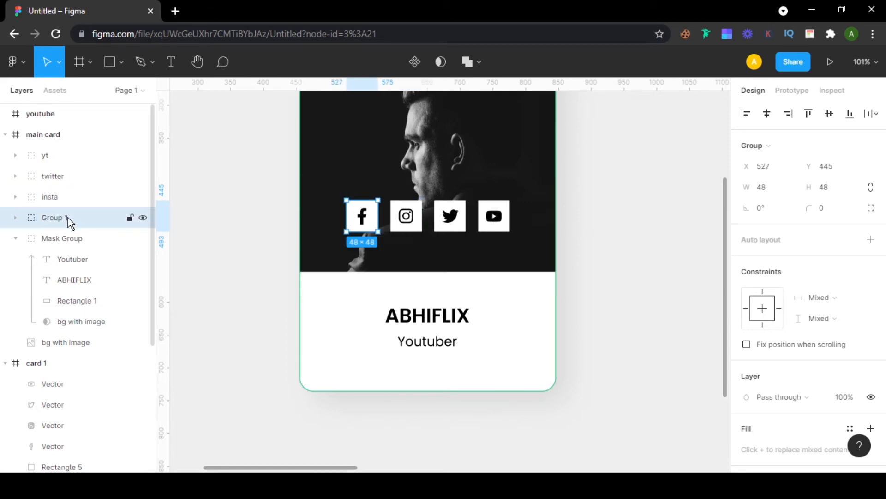
key("Return")
- Collapse the mask group in the main card frame and rename it text block
left_click(15, 239)
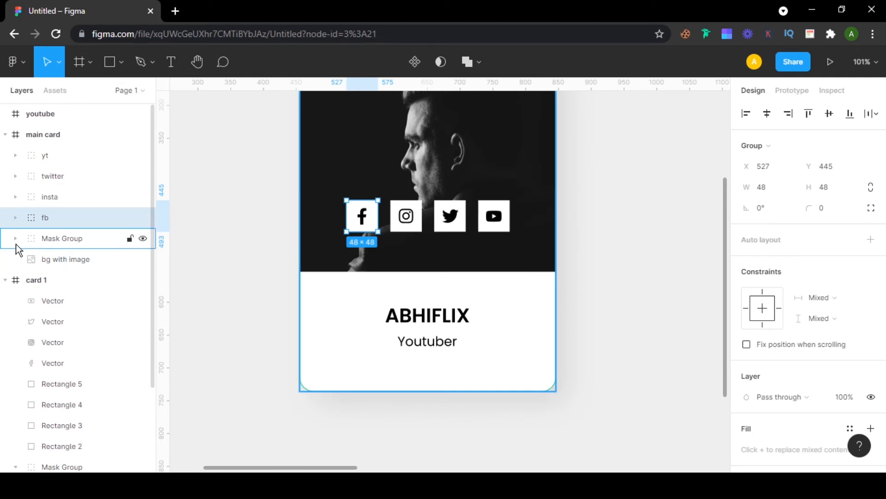
double_click(79, 240)
key("BackSpace")
type("text")
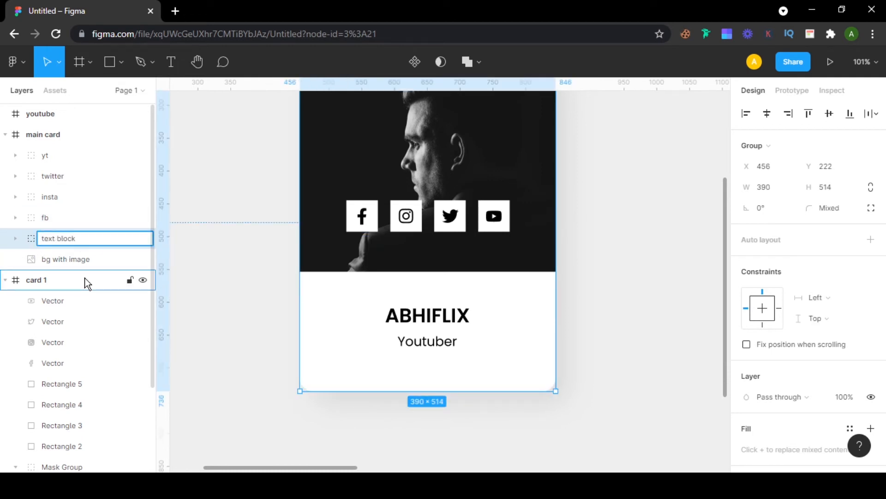
type(" block")
key("Return")
scroll(452, 254, "down", 3)
left_click(635, 288)
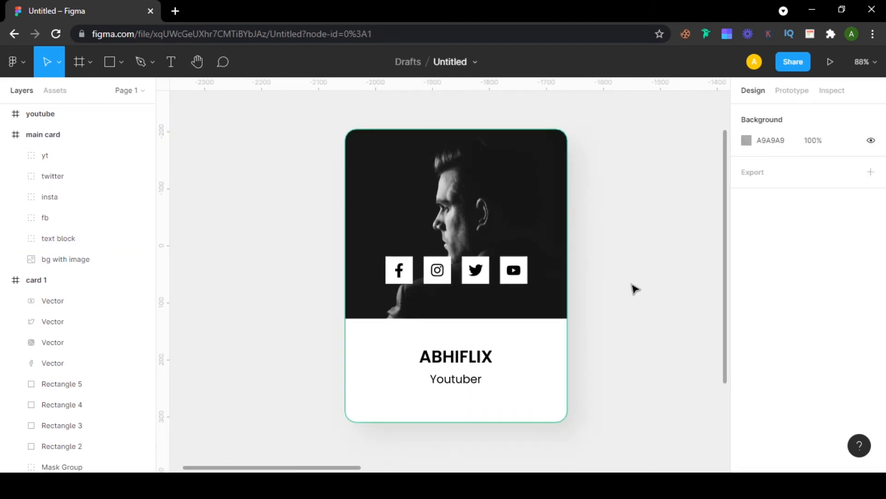
- Delete the original card 1 frame, keeping the main card frame
scroll(508, 305, "down", 8)
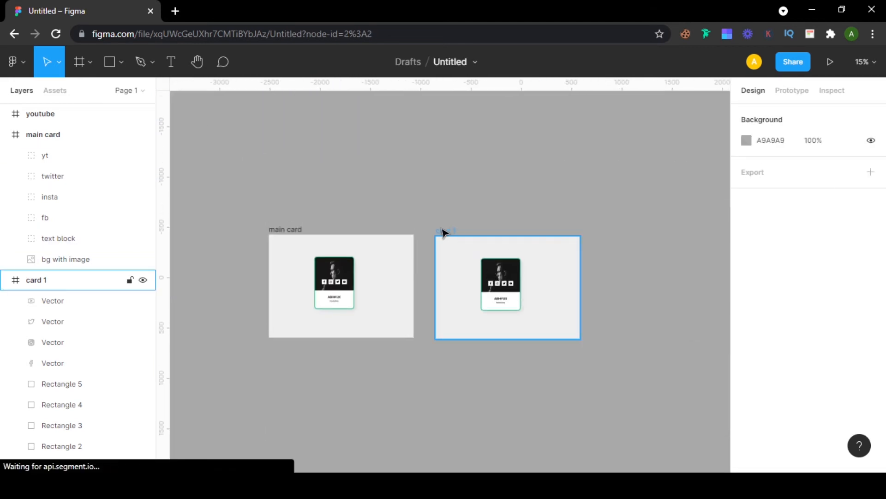
left_click(443, 232)
key("Delete")
- Duplicate the main card frame to X -845, Y -426 and rename the copy after hover
scroll(344, 233, "up", 3)
left_click(232, 238)
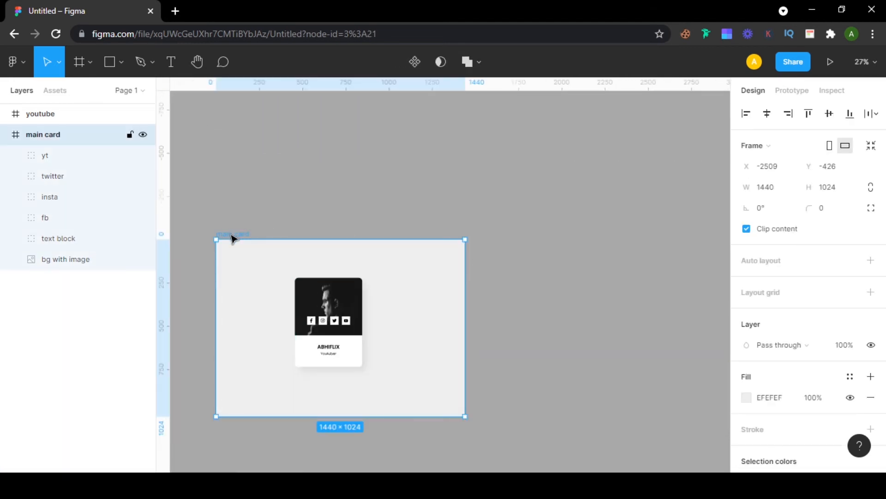
left_click_drag(232, 239, 519, 237, "alt")
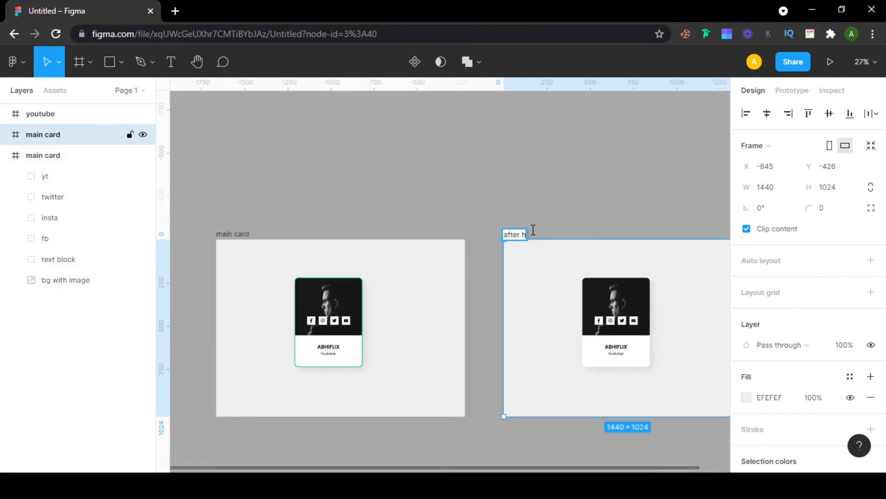
- Rename the original main card frame as before hover
scroll(295, 296, "up", 4)
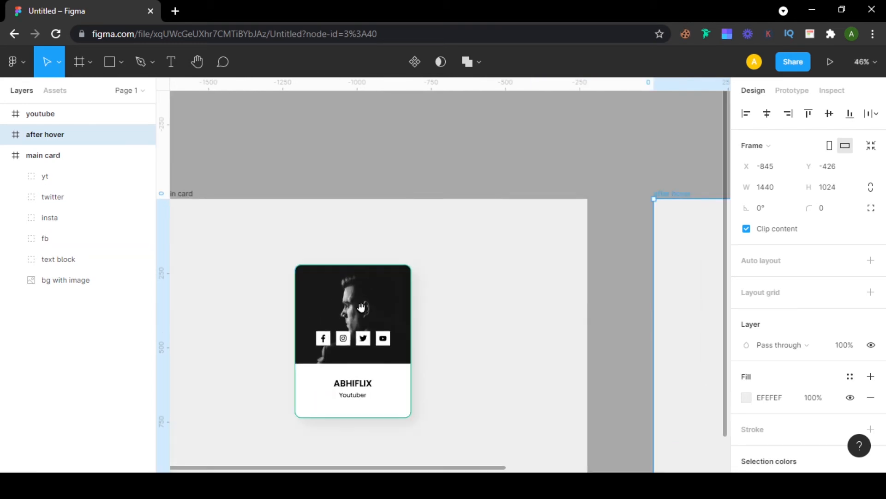
left_click_drag(362, 306, 453, 281)
scroll(512, 306, "down", 1)
left_click_drag(517, 308, 473, 289)
left_click(258, 165)
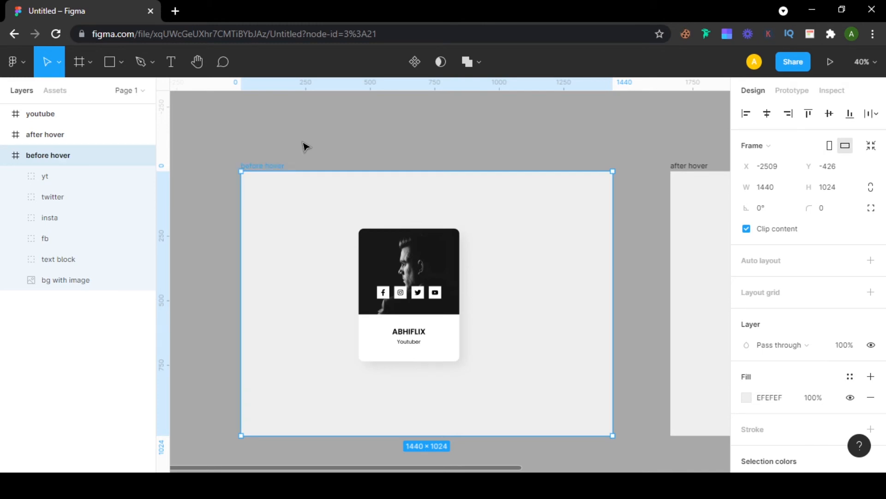
- Move the white rectangle in the before hover card down to X 362, Y 736 and set its fill opacity to 0%
scroll(372, 224, "up", 5)
double_click(408, 272)
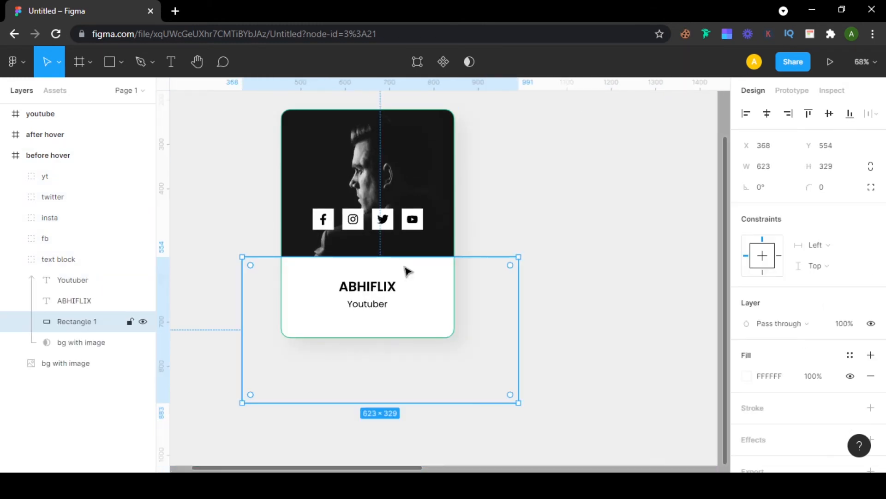
left_click_drag(408, 272, 406, 352)
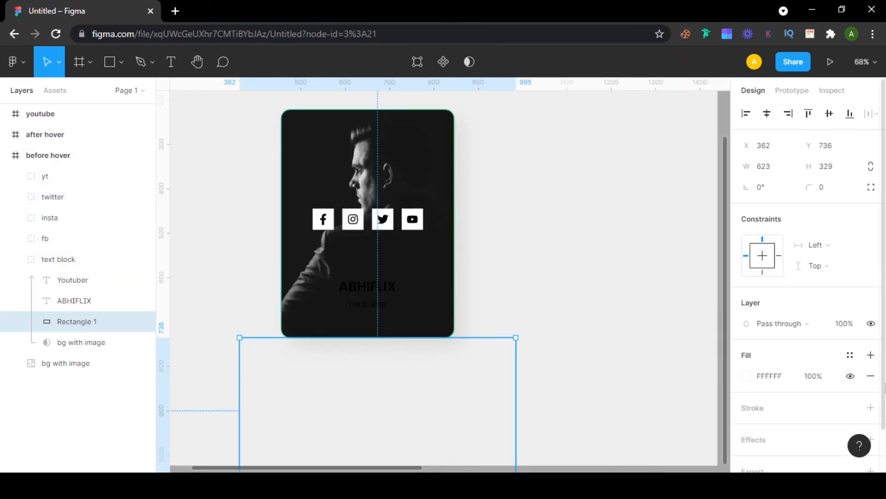
scroll(860, 324, "down", 1)
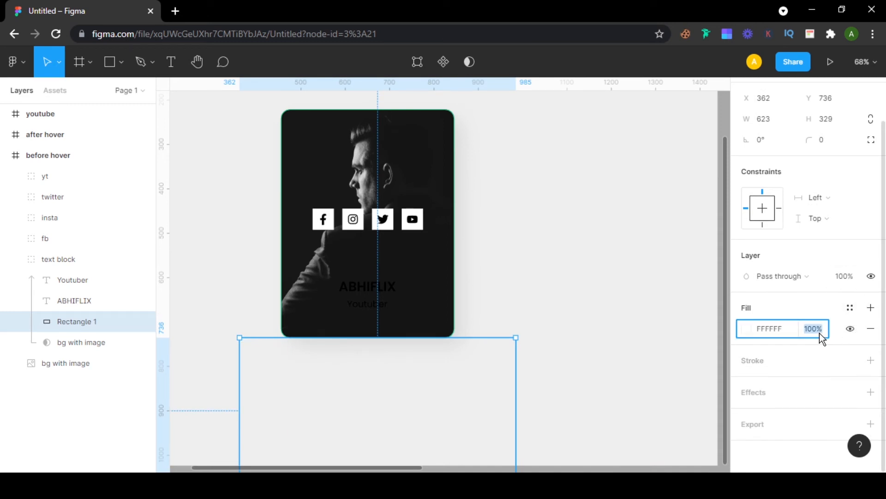
- Move both text lines of the before hover card down to about Y 728 and set their fill opacity to 0%
left_click(372, 297)
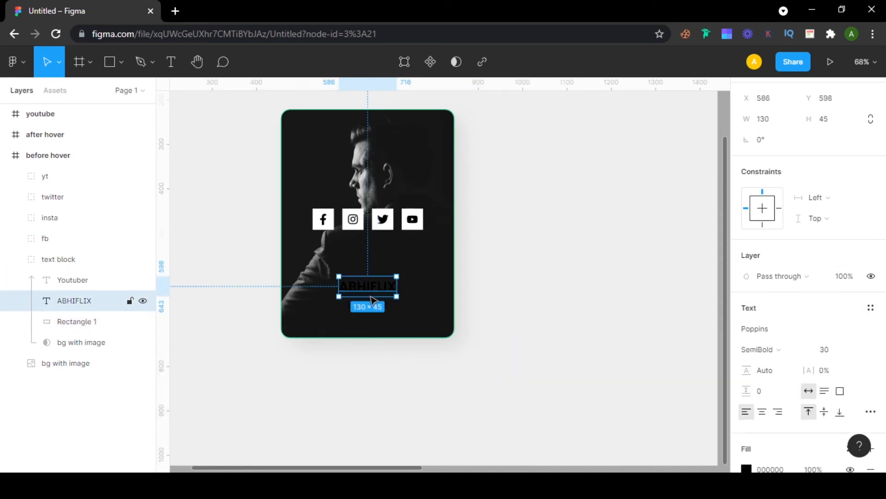
left_click(371, 308, "shift")
left_click_drag(380, 296, 371, 354)
scroll(836, 359, "down", 4)
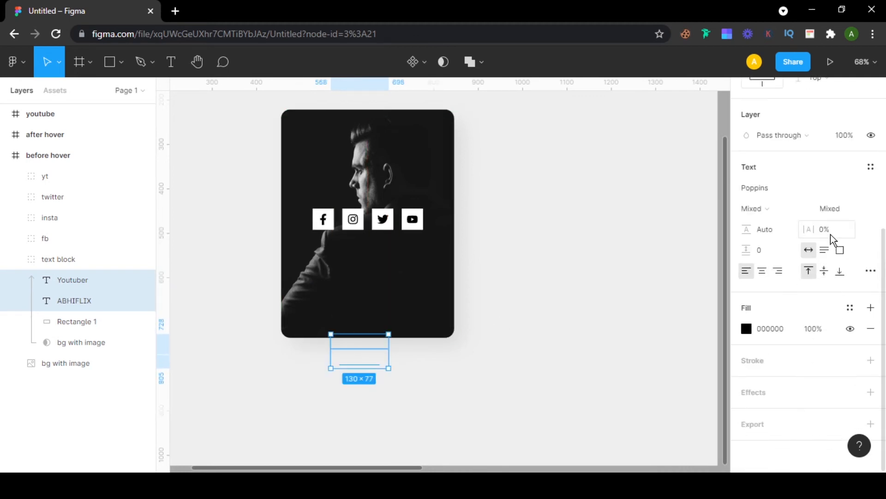
left_click(820, 328)
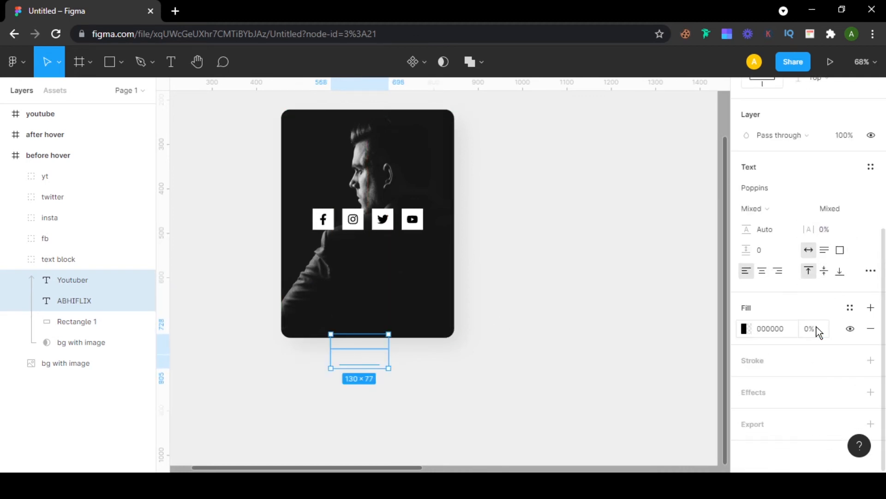
type("0")
- Stagger the Instagram, Twitter and YouTube icons in the before hover card diagonally, each 48 px lower than the preceding icon
scroll(348, 223, "up", 3, "ctrl")
left_click(360, 206)
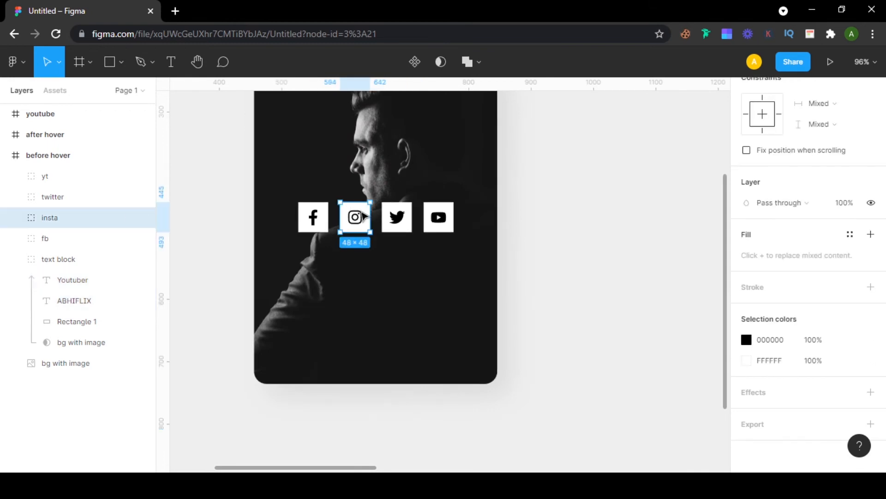
left_click_drag(364, 216, 365, 247)
left_click_drag(398, 214, 398, 271)
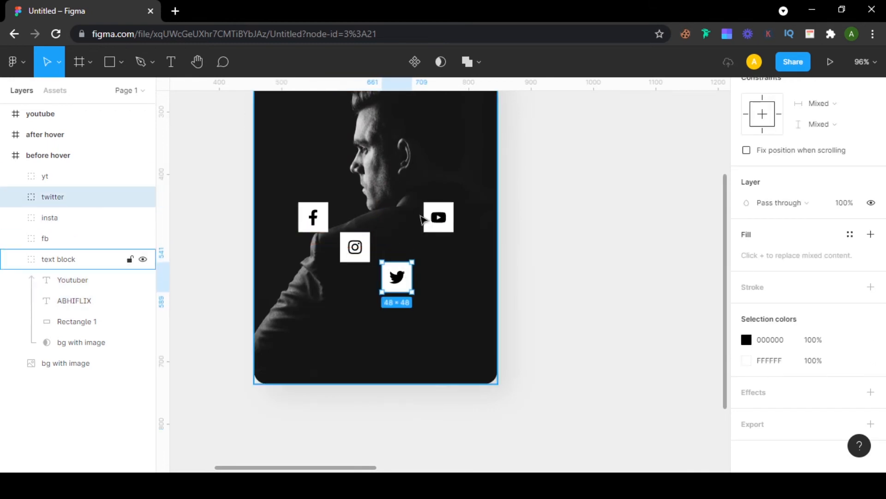
left_click_drag(427, 217, 427, 306)
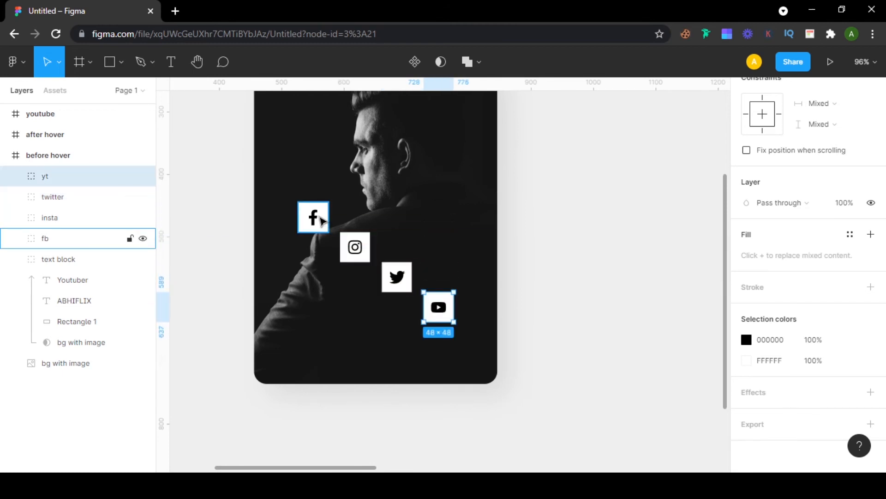
- Move all four social icons of the before hover card down about 156 px together and set their layer opacity to 0%
left_click(313, 217)
left_click(355, 247, "shift")
left_click(397, 277, "shift")
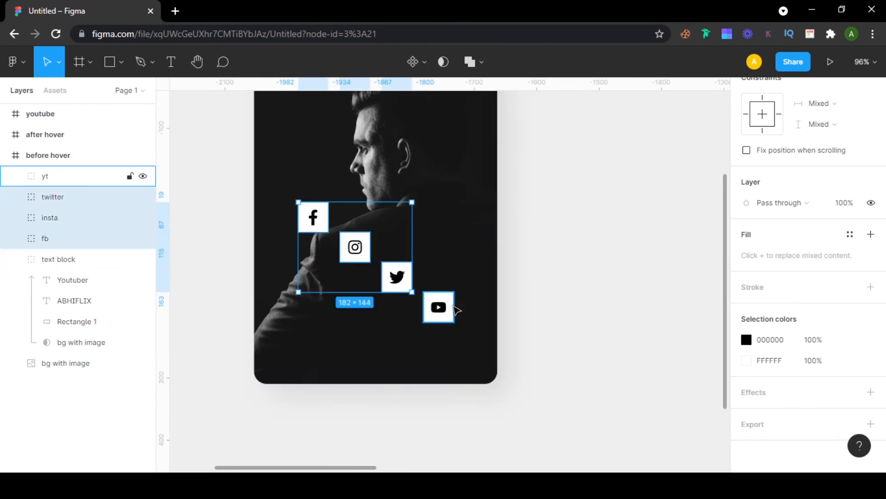
left_click(438, 307, "shift")
left_click_drag(355, 384, 368, 348)
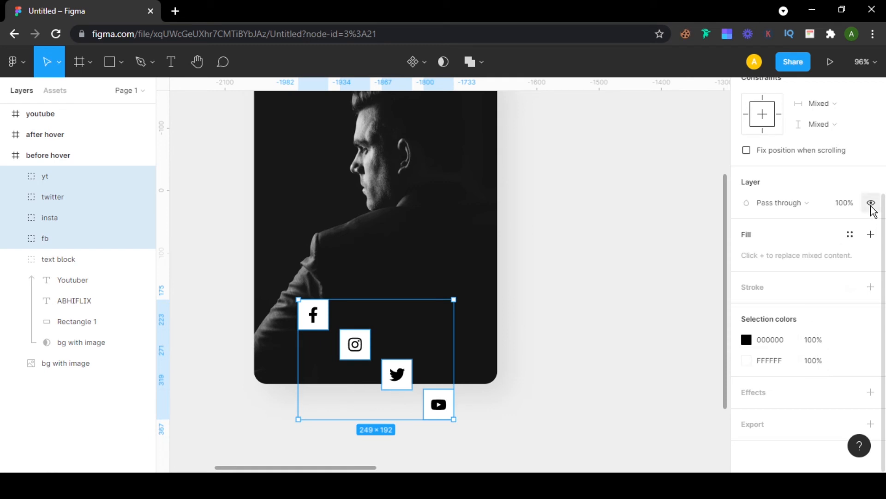
key("Return")
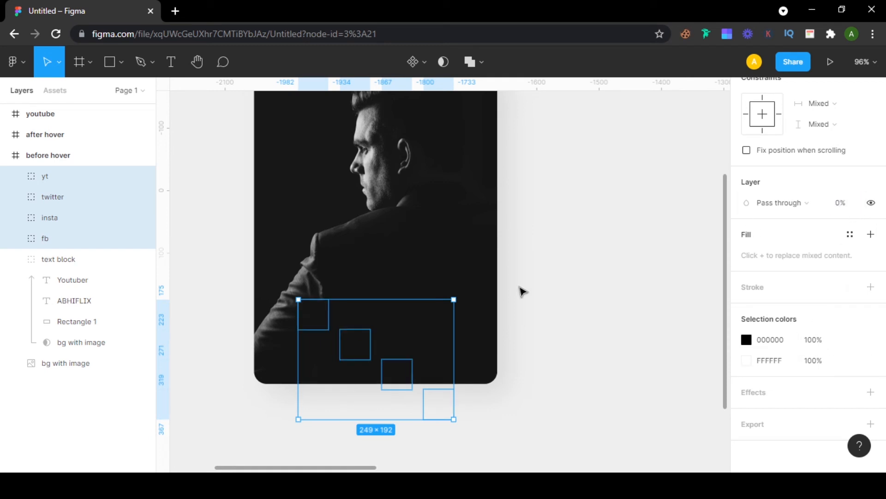
- Collapse the layers of the before hover frame and clear the selection
left_click(492, 291)
scroll(516, 291, "down", 3)
left_click_drag(605, 295, 536, 326)
scroll(535, 327, "down", 1)
scroll(601, 338, "down", 1)
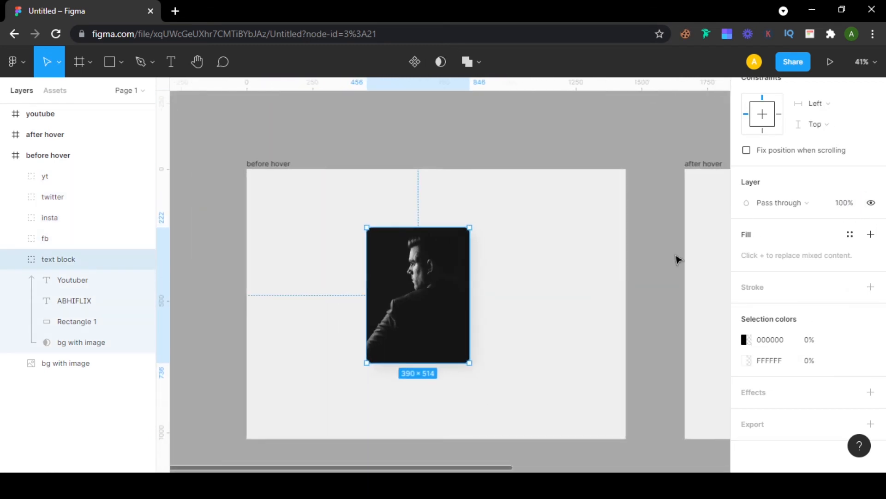
left_click(677, 257)
left_click(5, 155)
left_click(441, 264)
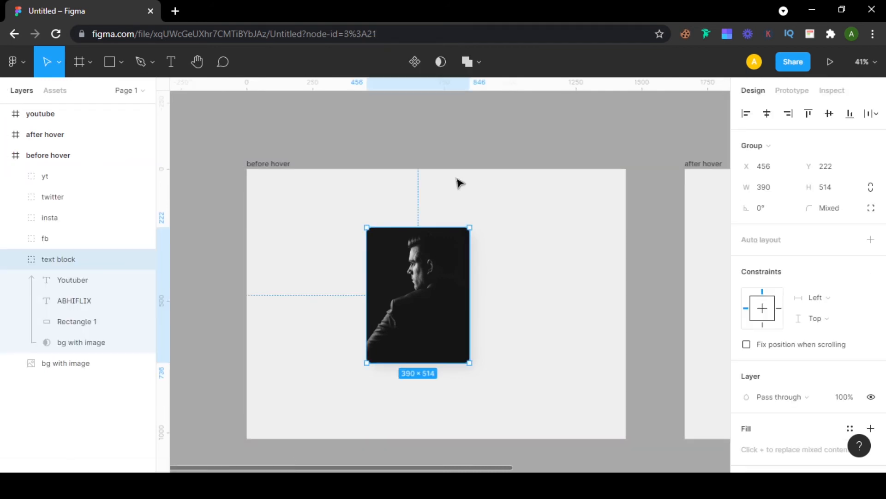
left_click(7, 155)
scroll(608, 226, "down", 1)
scroll(607, 226, "down", 1)
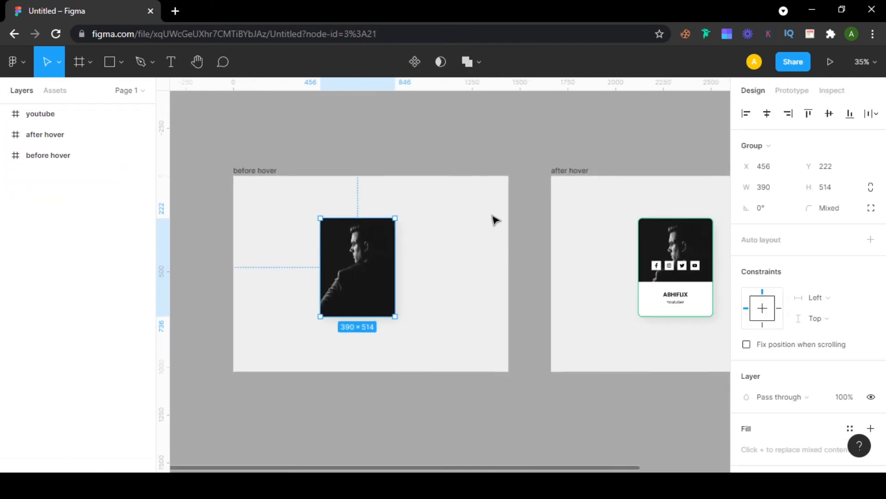
left_click(540, 143)
- Set the image fill of the bg with image layer in the after hover frame to Crop mode
scroll(622, 192, "up", 3)
left_click_drag(701, 234, 576, 214)
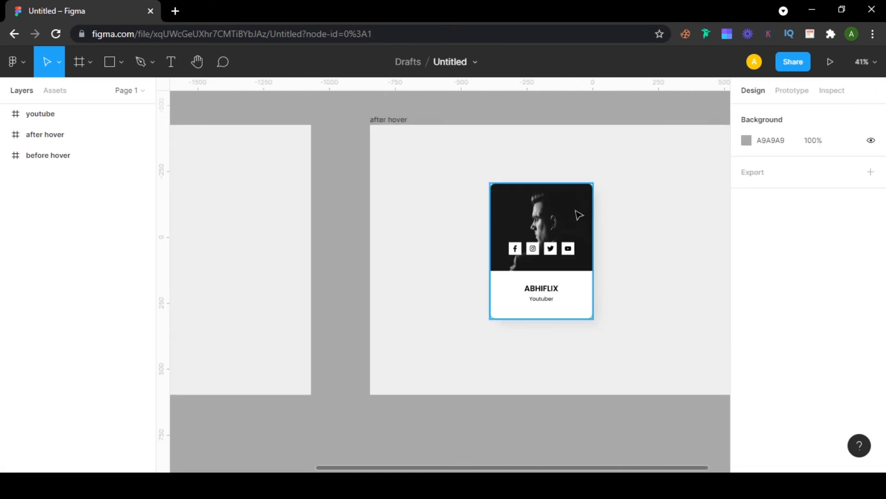
double_click(578, 215)
left_click(64, 342)
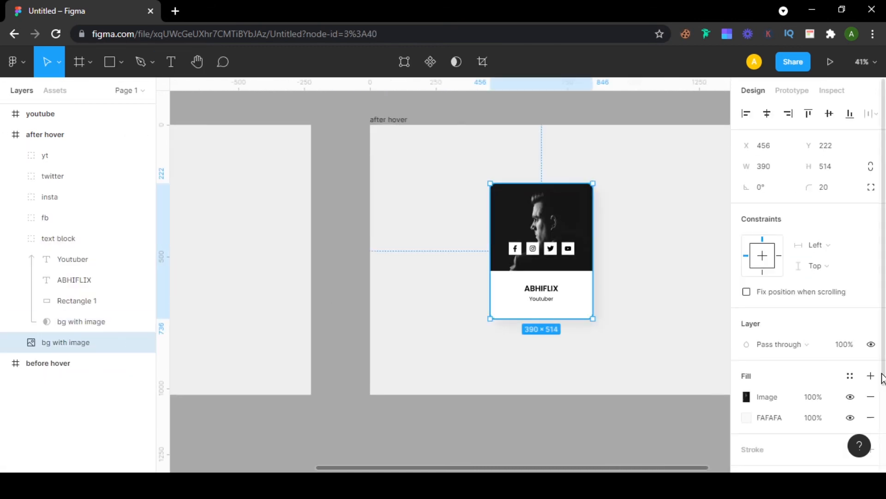
scroll(766, 254, "down", 3)
left_click(745, 288)
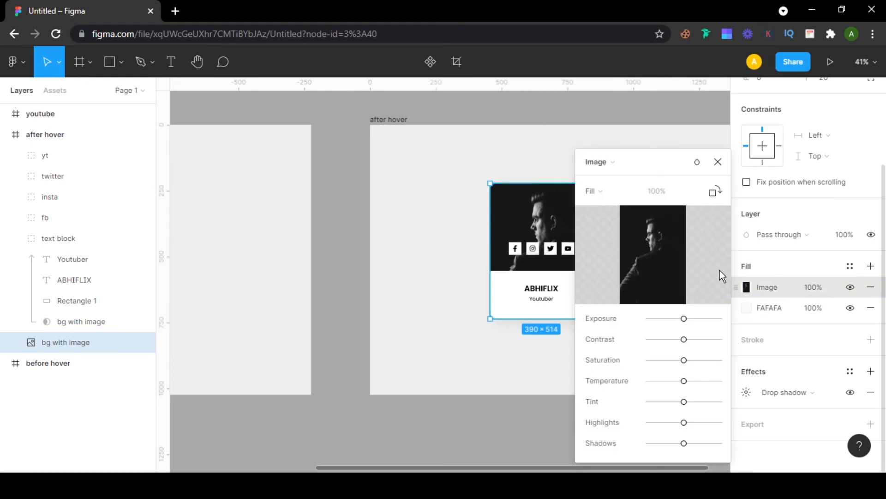
left_click(586, 192)
left_click(618, 224)
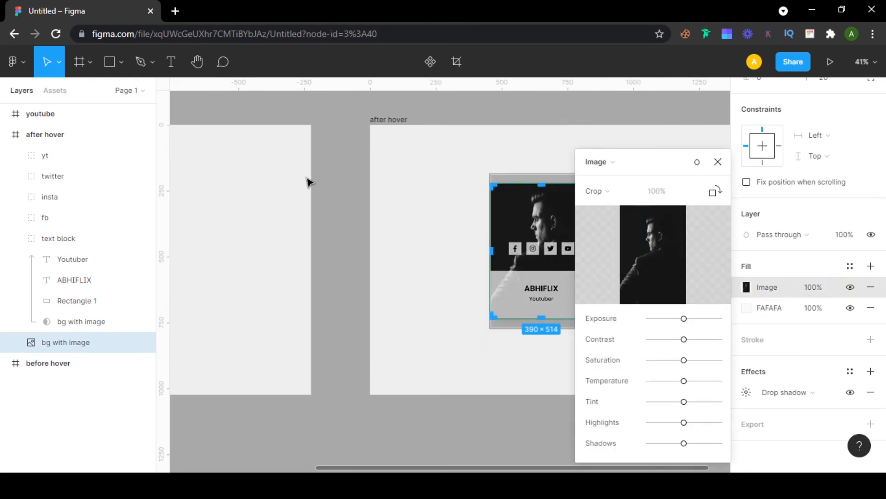
left_click(718, 162)
- Enlarge the after hover card's background image within its crop area and shift it slightly down and to the right
left_click_drag(393, 241, 249, 218)
scroll(433, 227, "up", 3)
left_click_drag(434, 228, 403, 271)
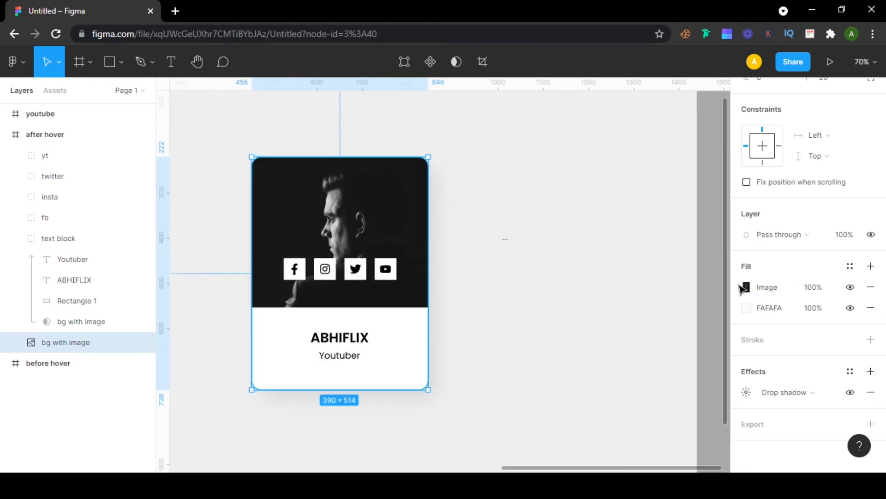
left_click(744, 288)
left_click(589, 182)
left_click(608, 193)
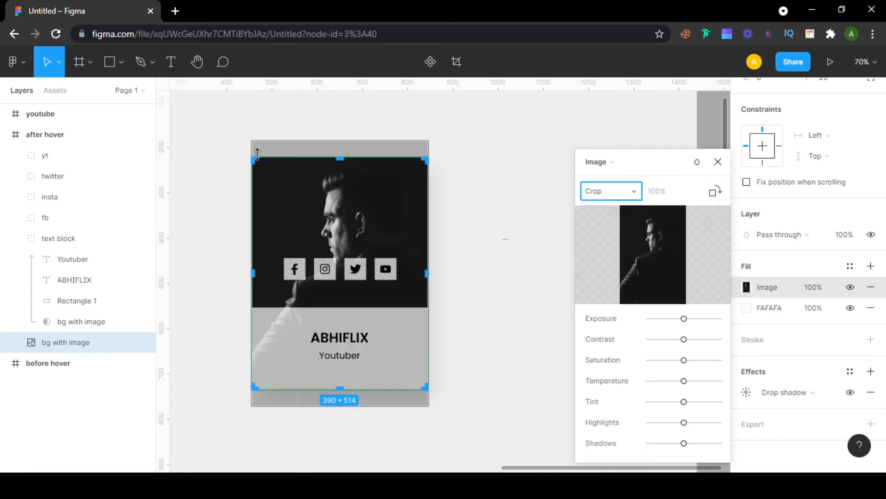
left_click_drag(253, 142, 177, 80)
scroll(315, 203, "down", 3)
left_click_drag(230, 132, 267, 182)
scroll(439, 287, "up", 2)
left_click_drag(439, 287, 495, 308)
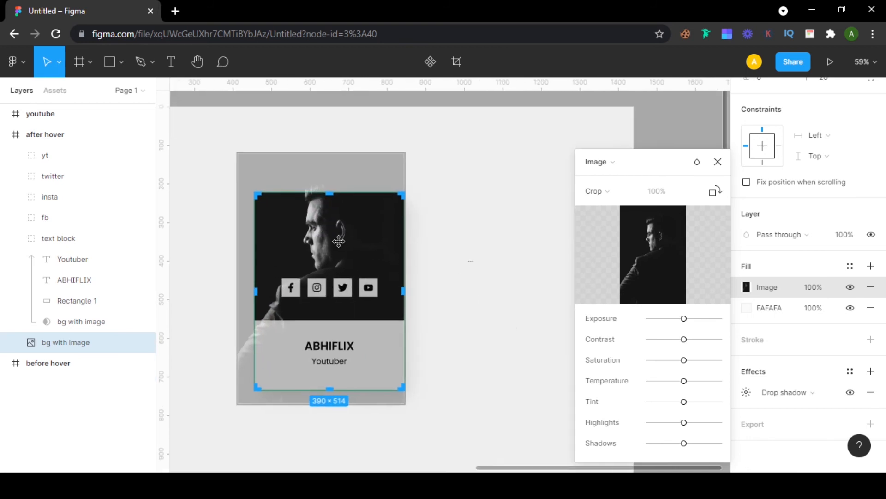
mouse_move(339, 241)
left_mouse_down()
mouse_move(342, 263)
mouse_move(342, 250)
left_mouse_up()
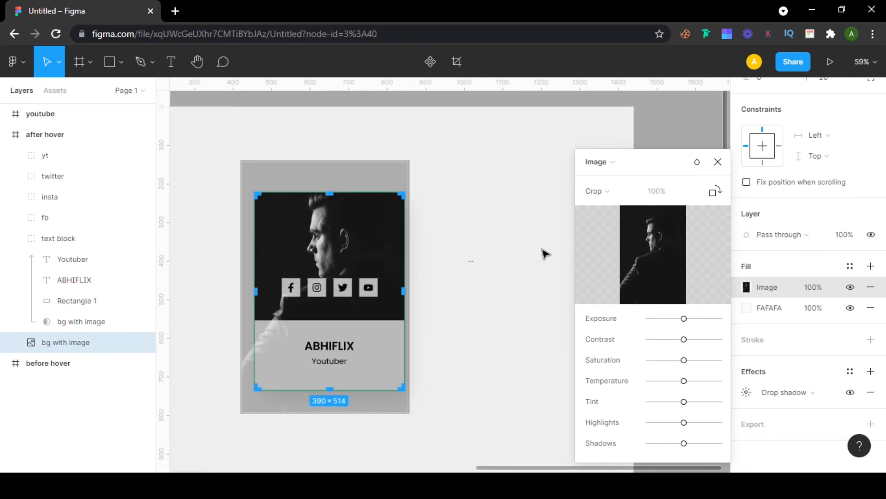
left_click(715, 164)
- Set the before hover card's background image fill to Crop and shift the image down so its upper edge meets the card's
scroll(461, 256, "down", 4)
left_click_drag(451, 256, 603, 262)
scroll(164, 263, "up", 1)
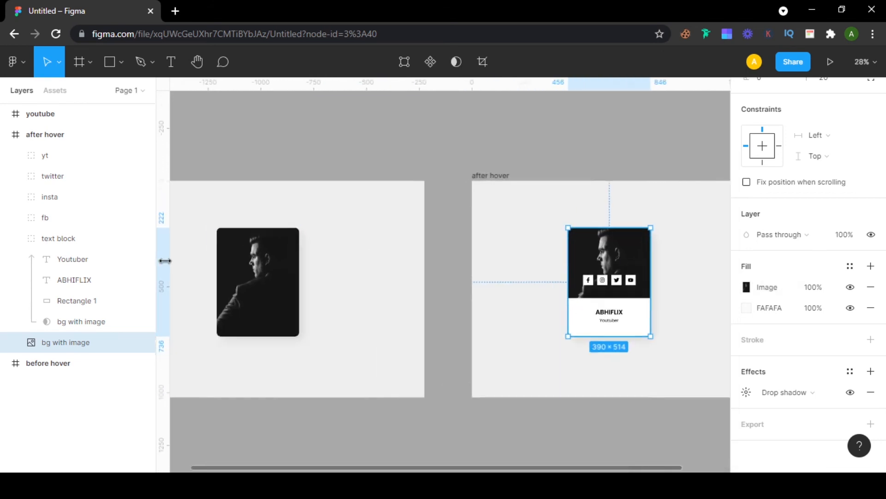
double_click(248, 287)
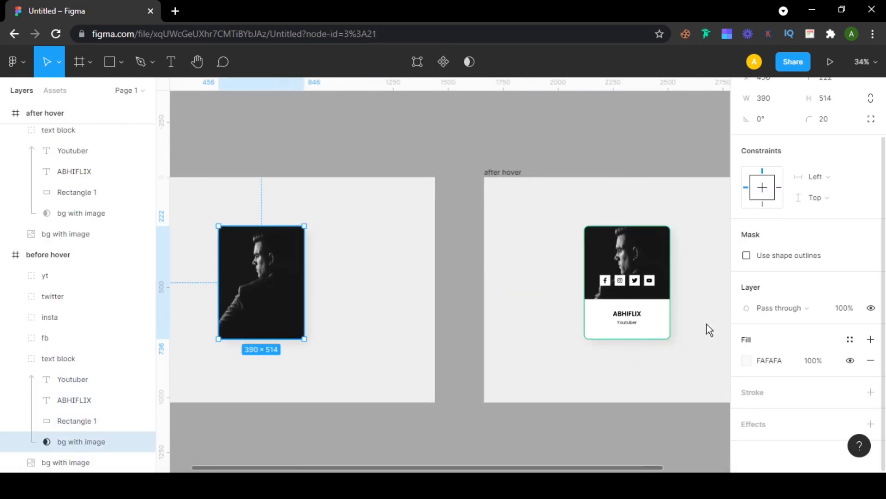
left_click(45, 460)
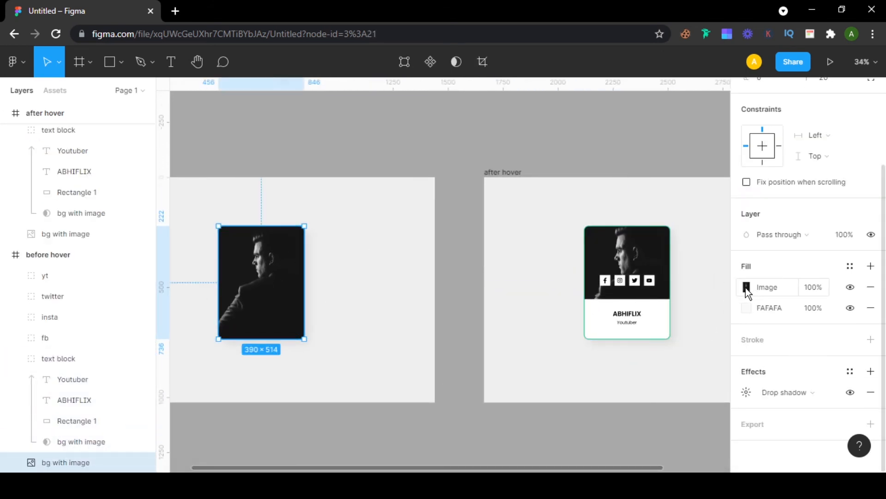
left_click(746, 287)
left_click(595, 190)
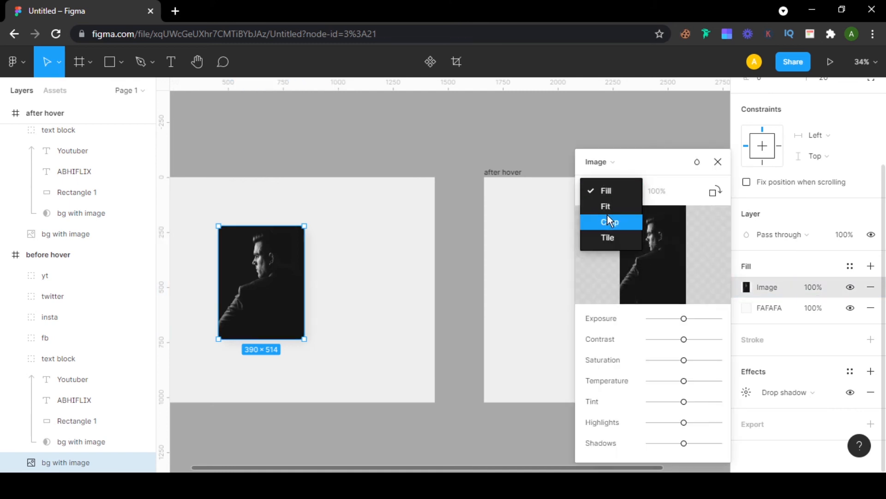
left_click(607, 218)
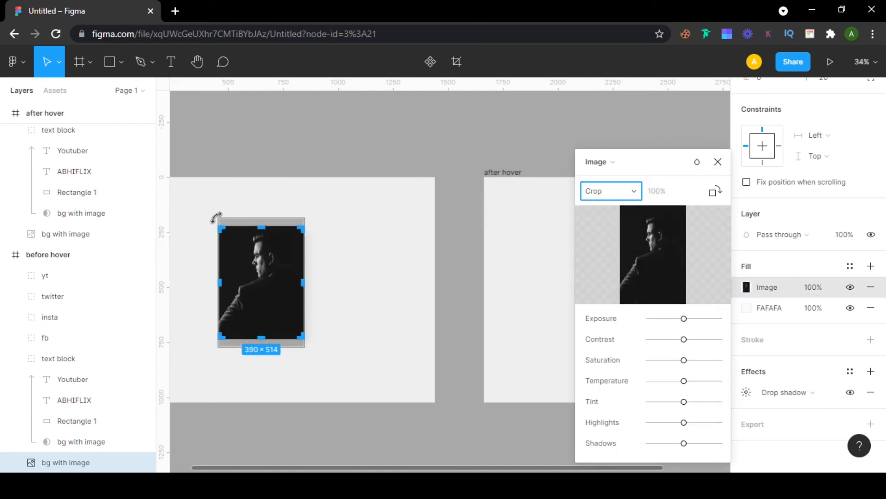
left_click_drag(257, 252, 270, 266)
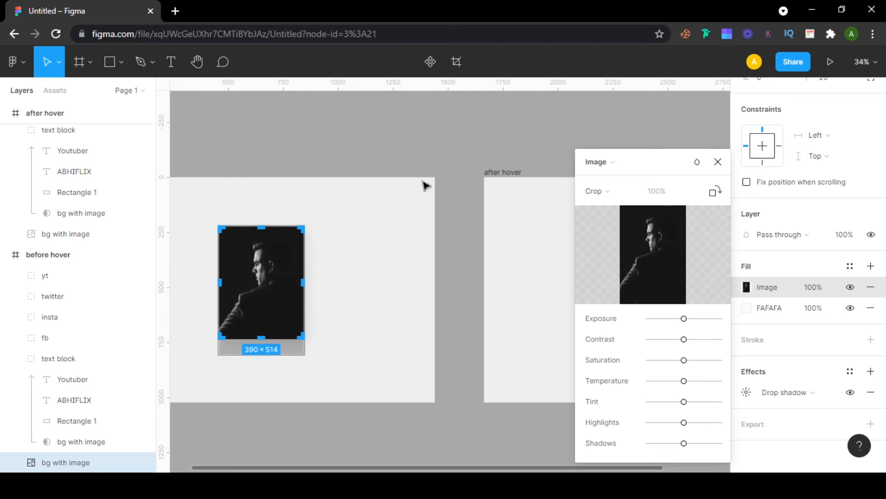
left_click(717, 162)
scroll(498, 240, "down", 3)
left_click(496, 295)
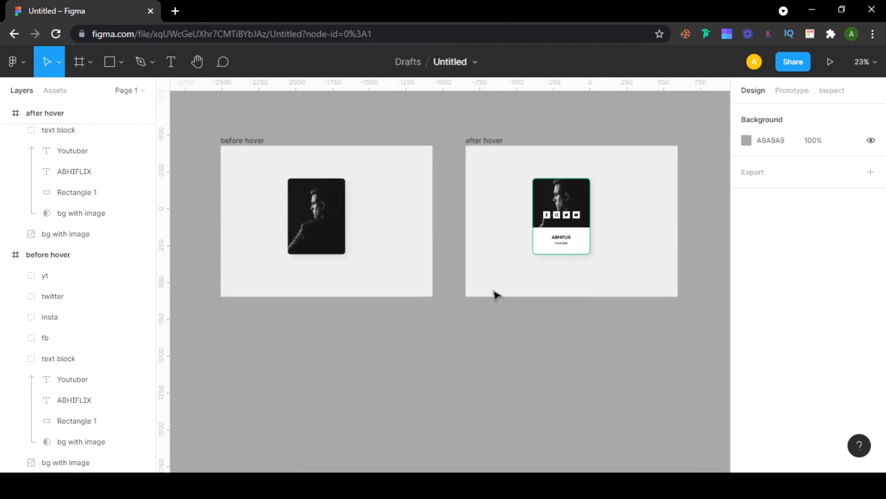
- Add a prototype connection from the text block group in the before hover frame to the after hover frame
scroll(497, 295, "up", 2)
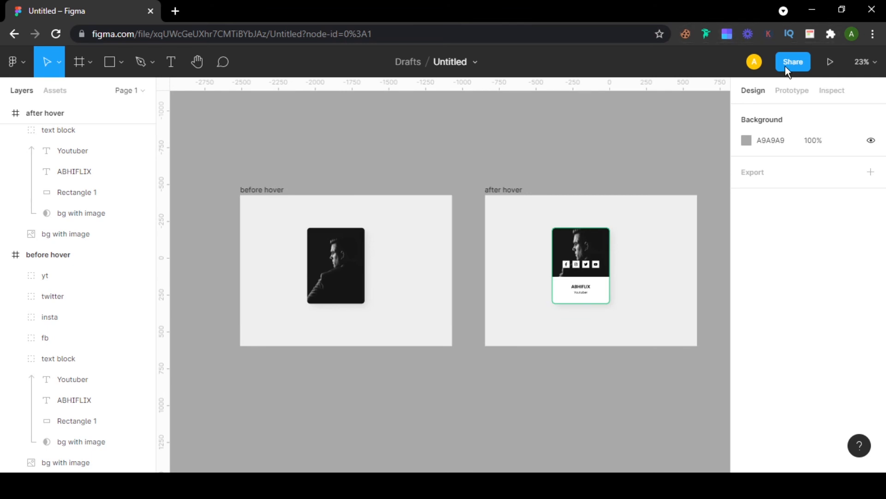
left_click(791, 89)
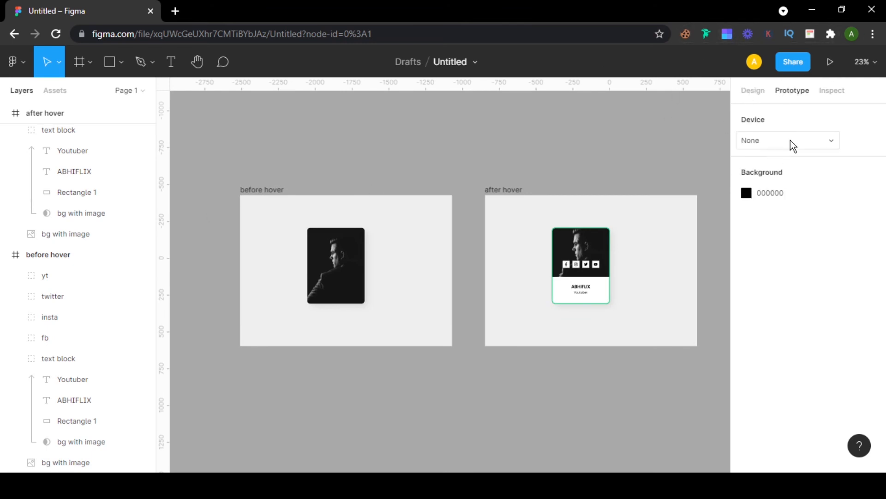
left_click(257, 190)
scroll(608, 215, "right", 2)
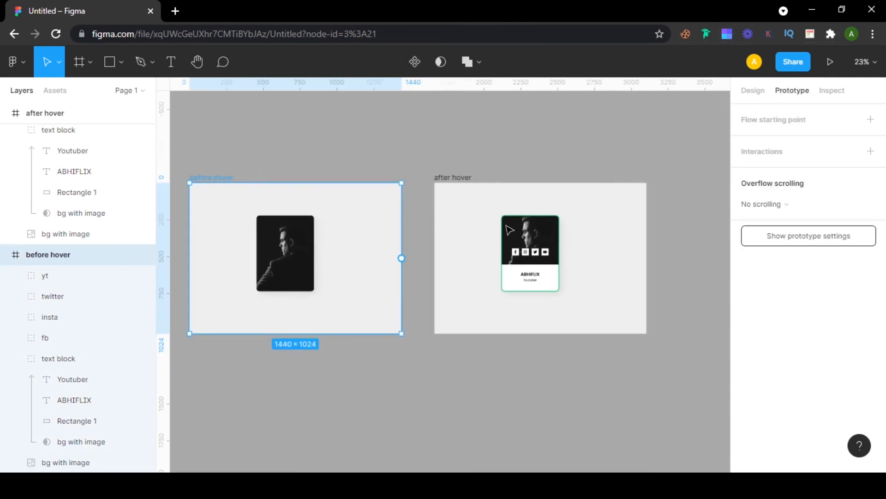
left_click(310, 254)
mouse_move(314, 253)
left_mouse_down()
mouse_move(563, 207)
mouse_move(553, 252)
left_mouse_up()
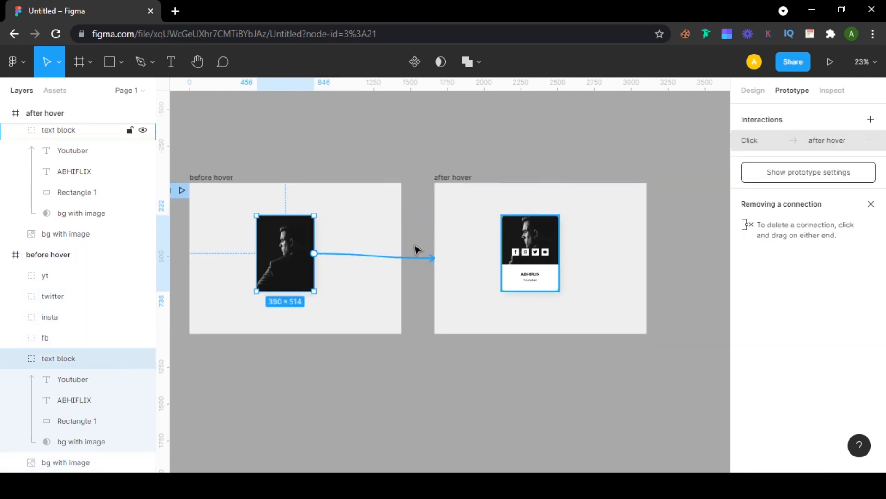
scroll(279, 259, "down", 1)
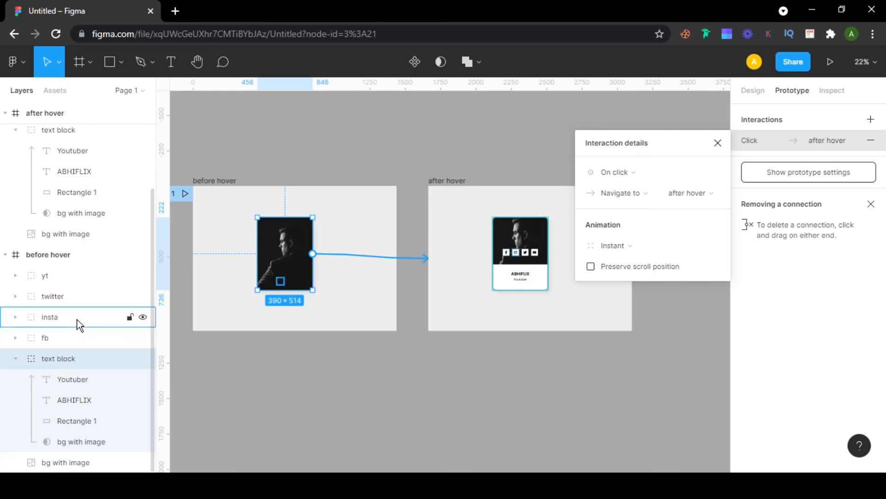
- Set the before hover card's connection to the after hover frame to trigger on Mouse enter
left_click(689, 191)
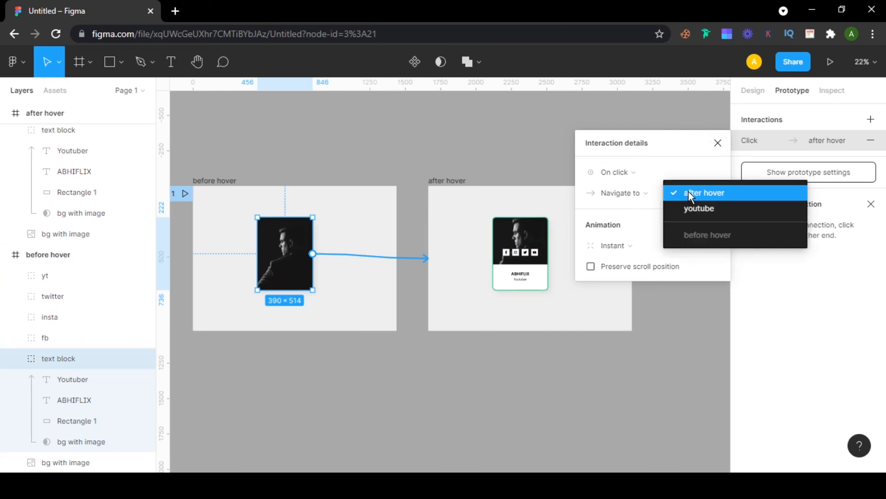
left_click(695, 192)
left_click(609, 173)
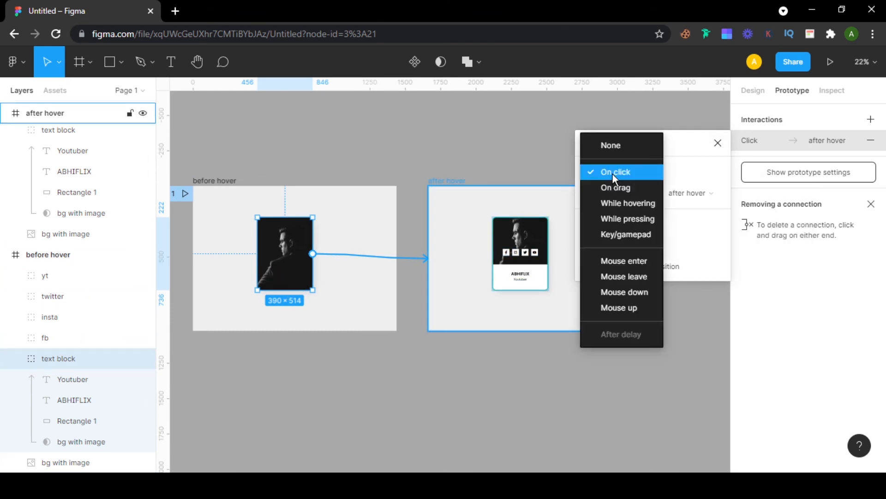
left_click(634, 262)
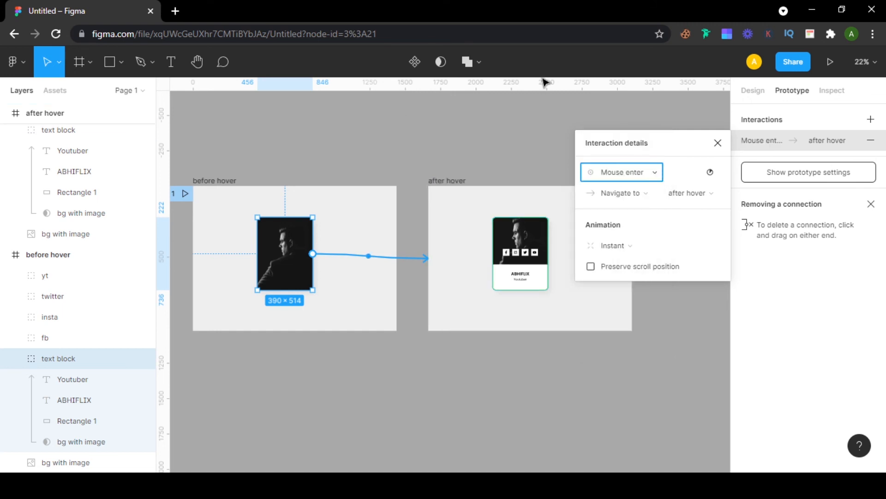
- Launch the prototype presentation and switch to its preview tab once it has loaded
left_click(829, 61)
left_click(65, 11)
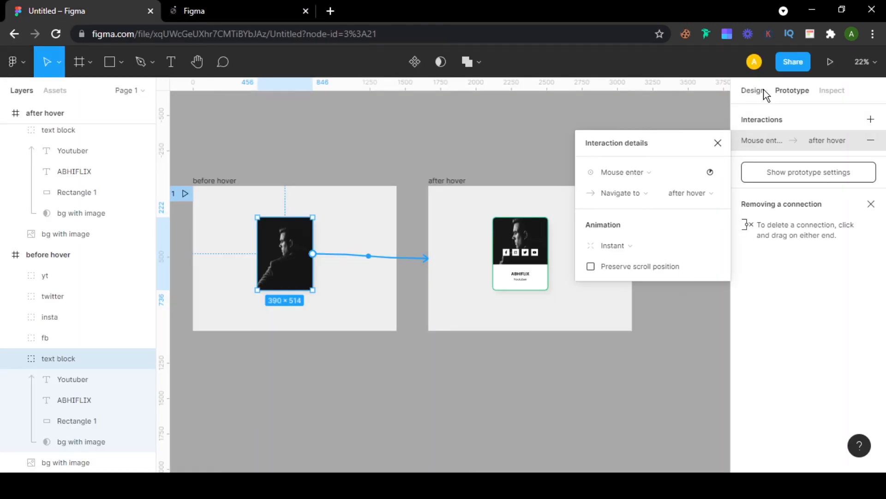
left_click(721, 148)
scroll(481, 227, "up", 1)
scroll(500, 275, "up", 1)
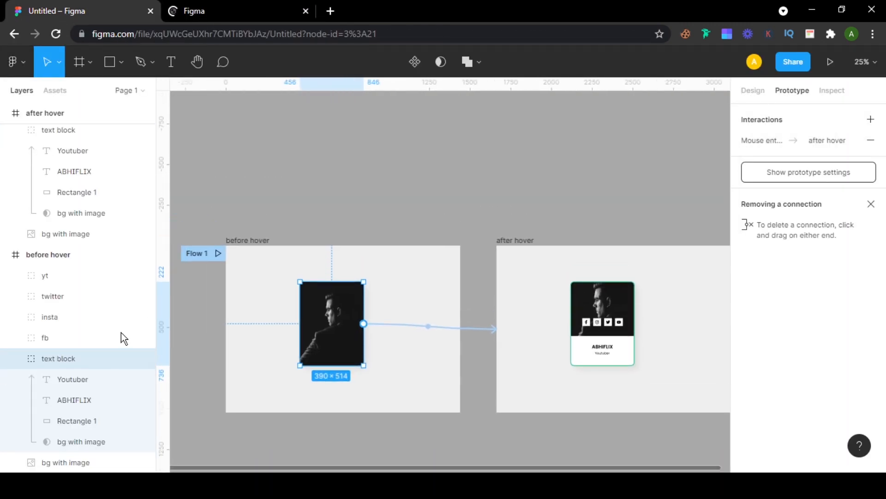
scroll(127, 337, "up", 3)
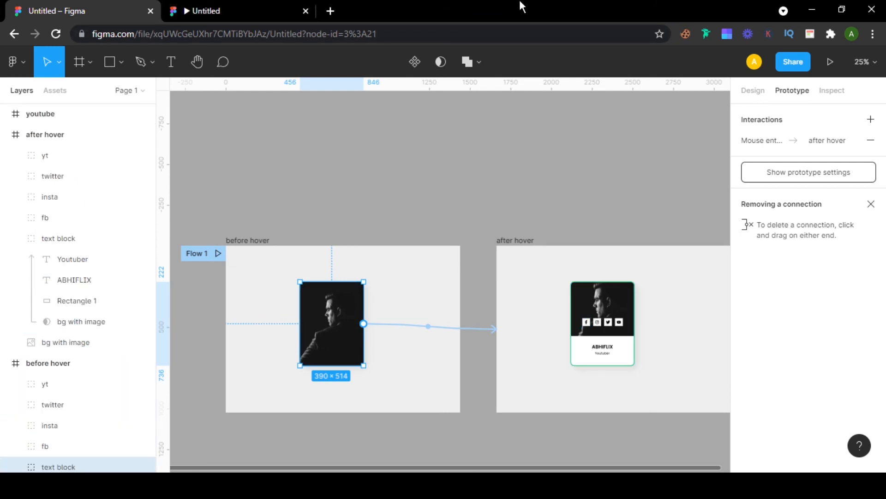
left_click(269, 6)
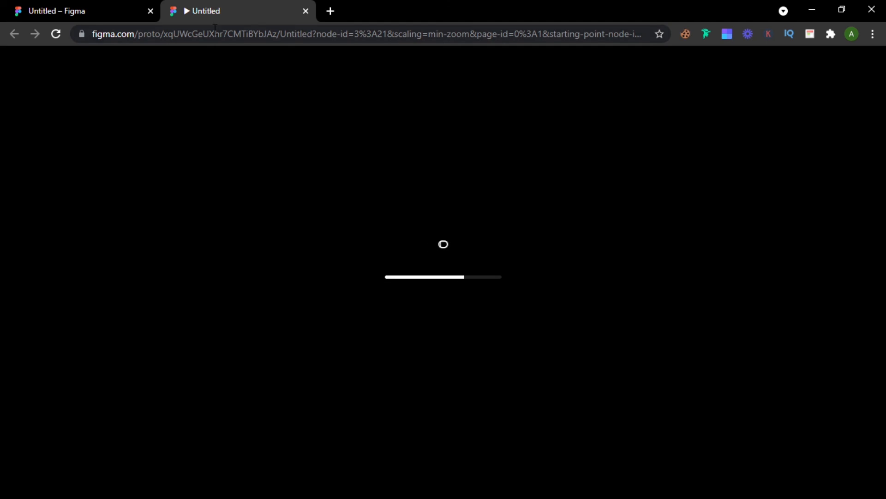
left_click(91, 6)
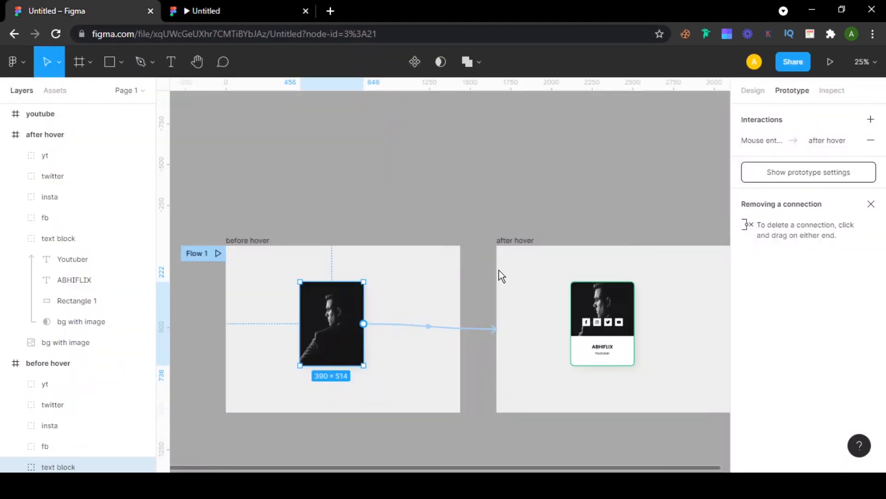
scroll(501, 276, "down", 2)
left_click(233, 11)
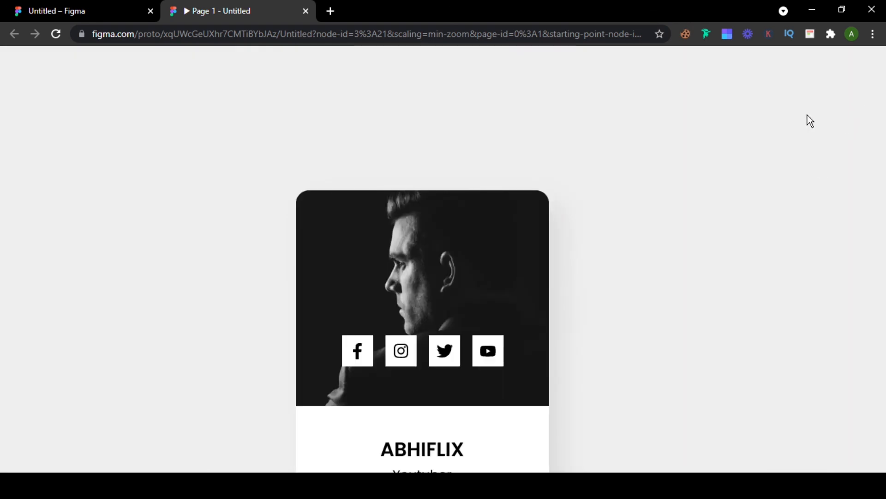
- Scale the full-screen prototype to fit the display, test the card's hover interaction, and return to the design file
left_click(871, 62)
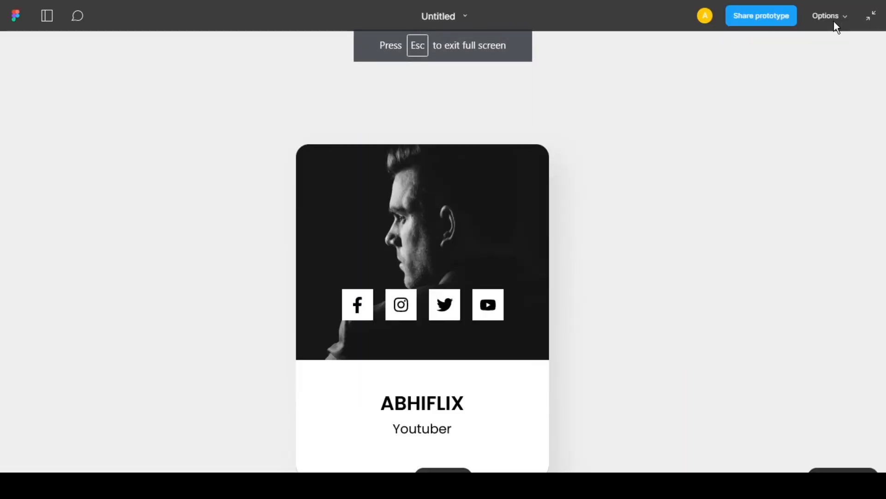
left_click(834, 20)
left_click(825, 80)
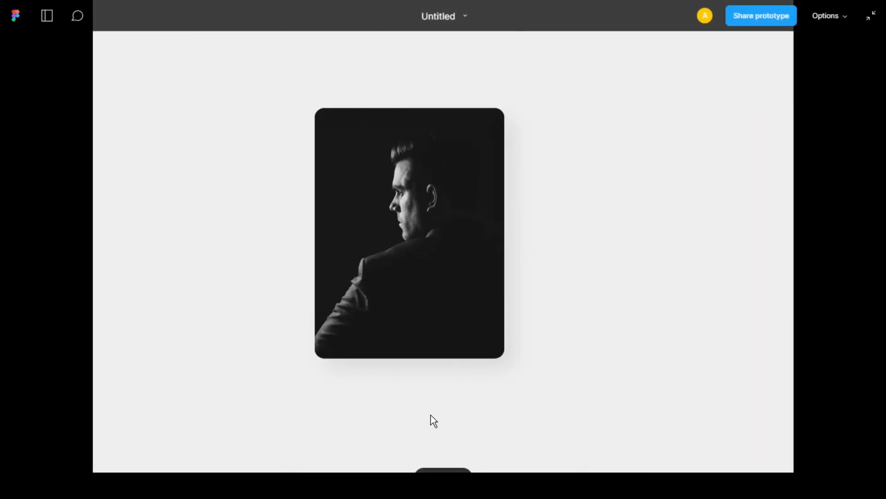
mouse_move(427, 330)
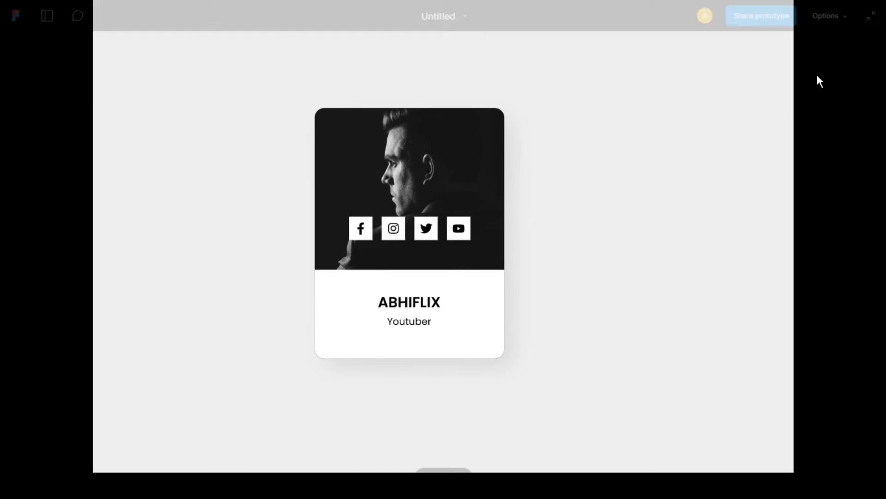
left_click(870, 19)
key("ctrl+1")
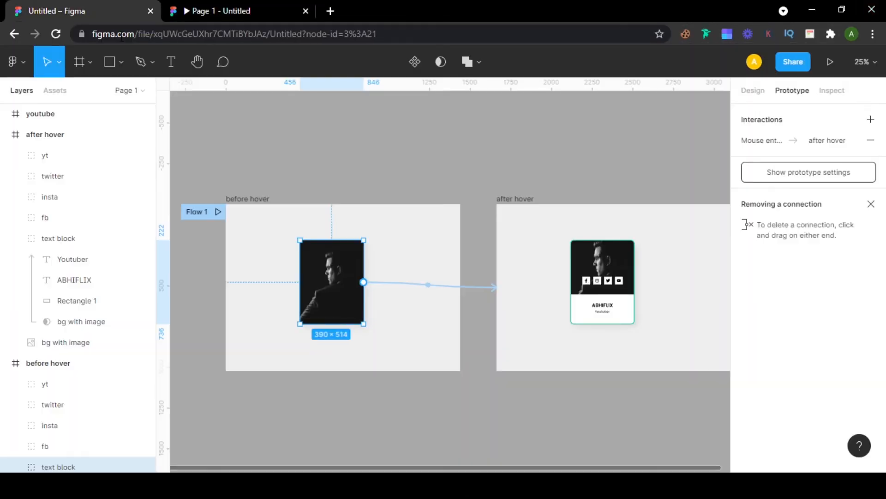
- Connect the after hover text block group back to the before hover frame on Mouse leave and test it in the preview
left_click(595, 283)
left_click_drag(633, 282, 352, 289)
left_click(632, 170)
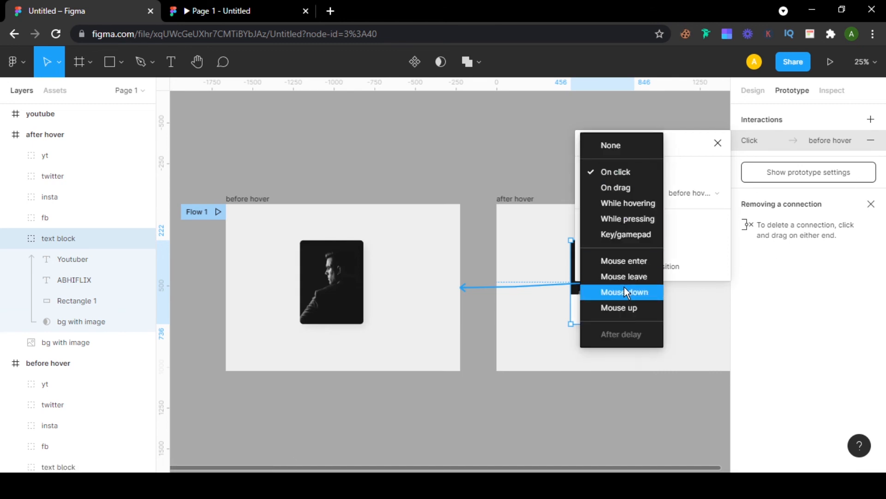
left_click(632, 278)
left_click(719, 140)
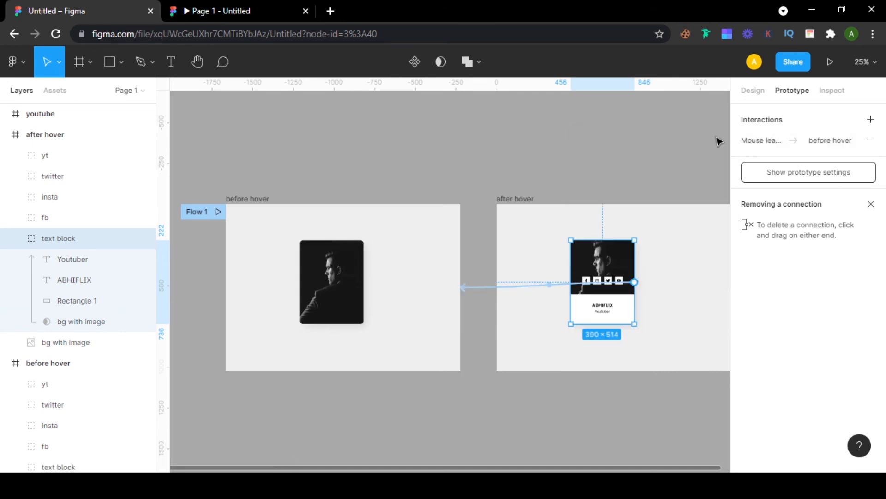
left_click(257, 11)
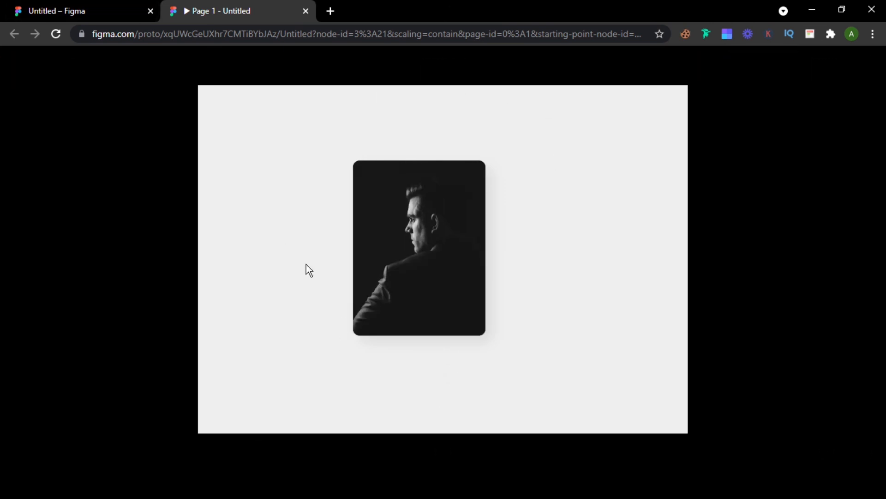
left_click(86, 8)
- Set the before hover card's Mouse enter animation to Smart animate with Ease in and out easing
scroll(389, 279, "up", 2)
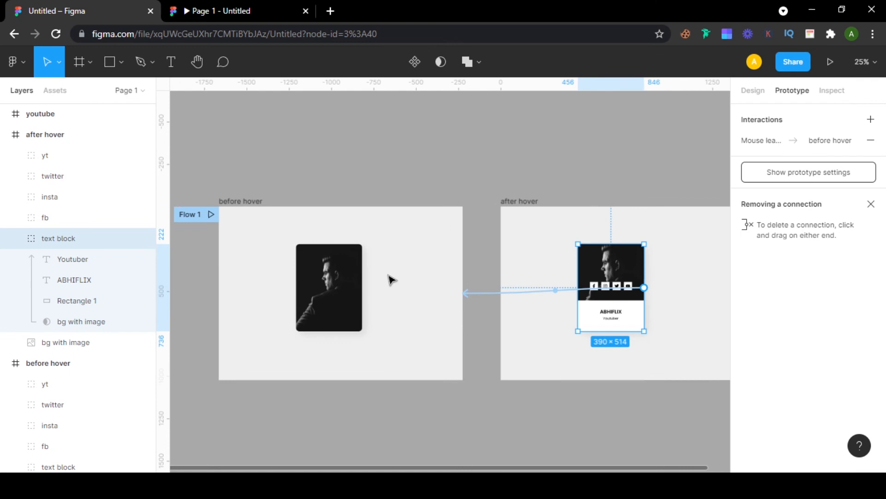
left_click(481, 299)
left_click(432, 292)
left_click(629, 248)
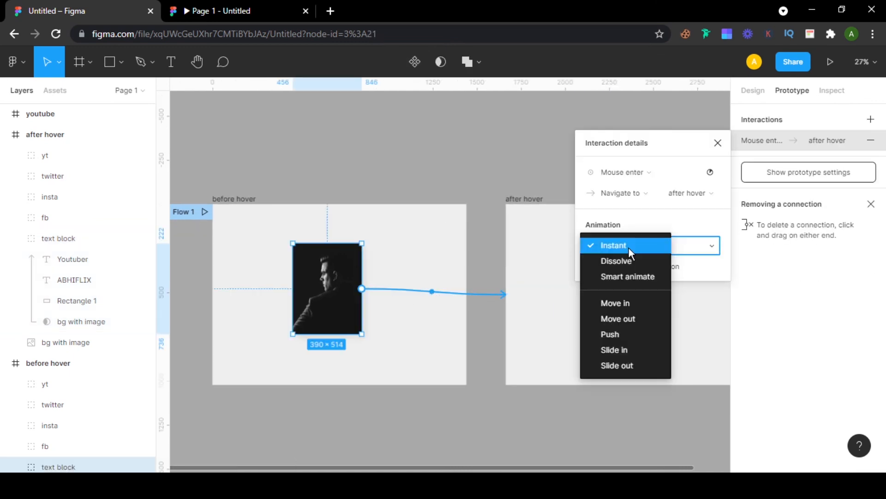
left_click(636, 276)
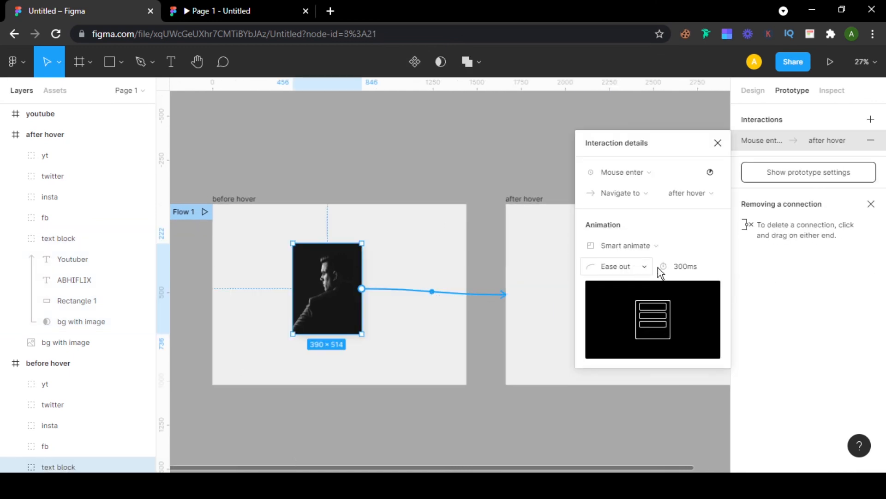
left_click(618, 267)
left_click(660, 280)
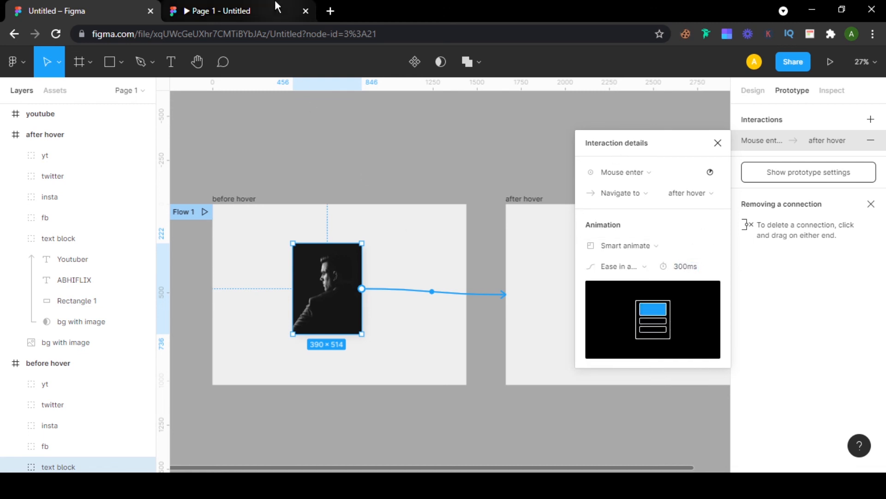
- Test the card's Mouse enter animation in the prototype preview and return to the design file
left_click(235, 11)
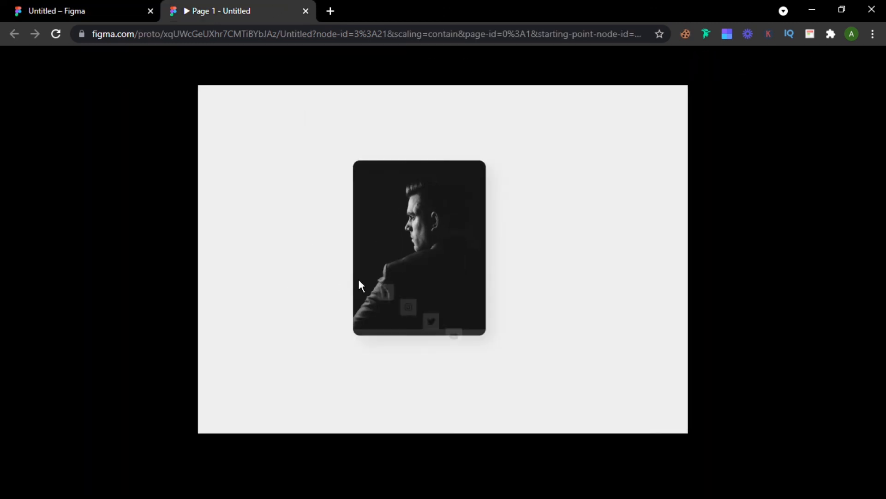
mouse_move(387, 299)
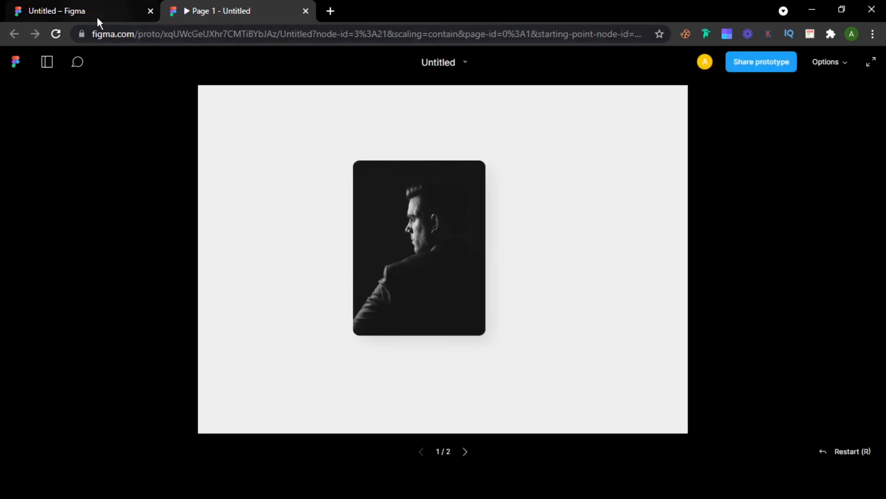
left_click(97, 14)
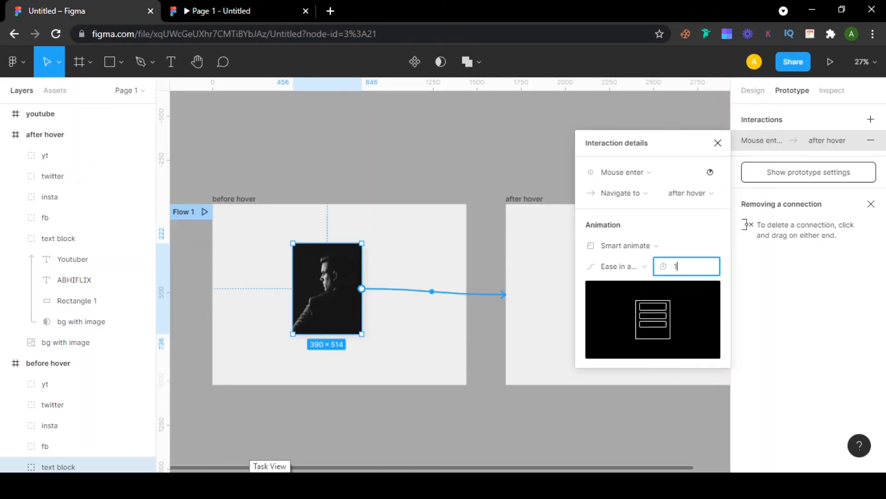
- Set the Mouse enter animation's duration to 0.7 s
key("Return")
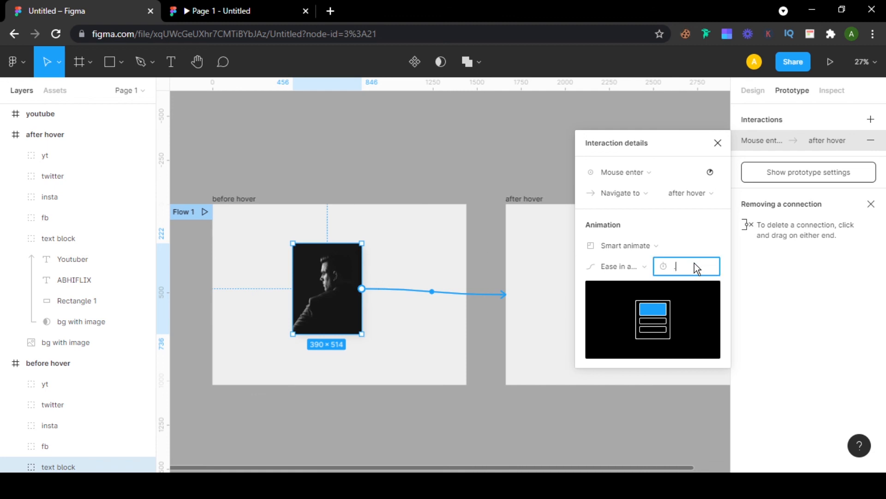
left_click(695, 267)
type(".7s")
key("Return")
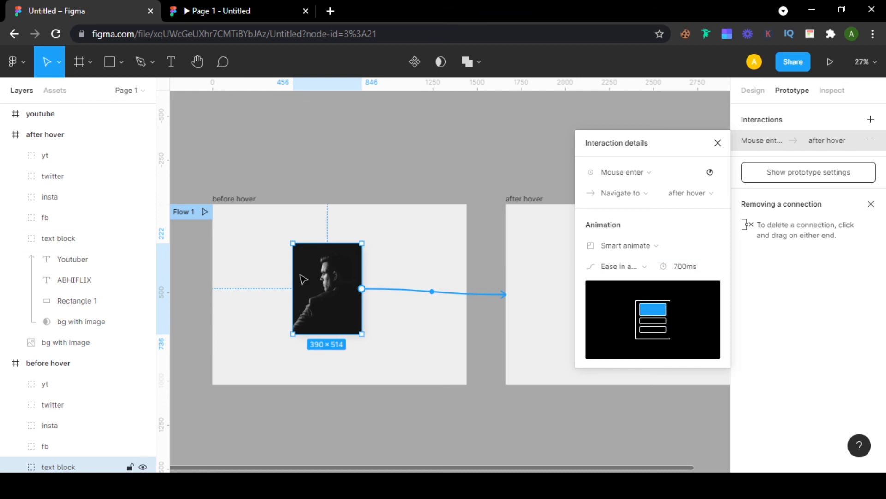
- Set the after hover card's Mouse leave animation to Smart animate with Ease in and out easing and a 0.7 s duration
scroll(470, 335, "down", 1)
left_click(727, 115)
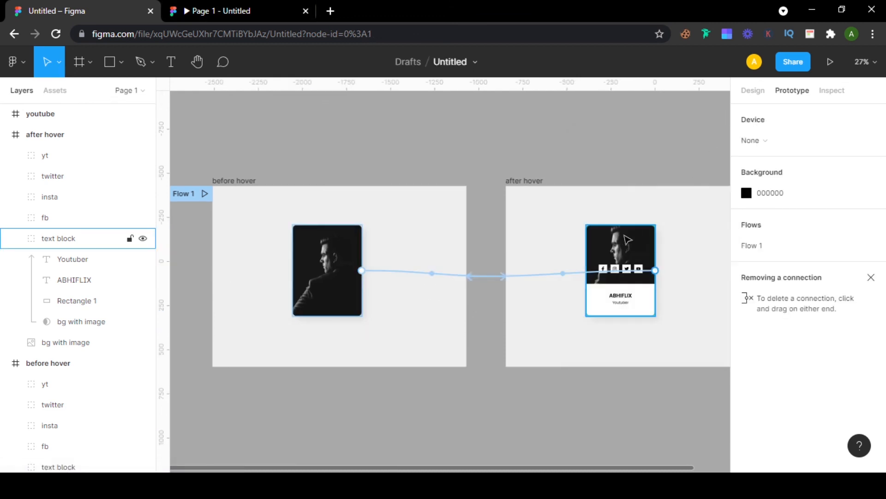
left_click(619, 273)
left_click(530, 275)
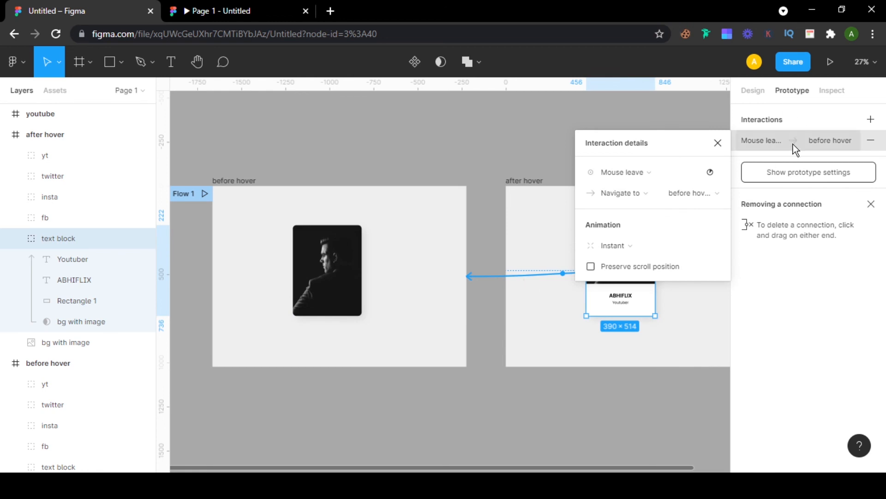
left_click(620, 244)
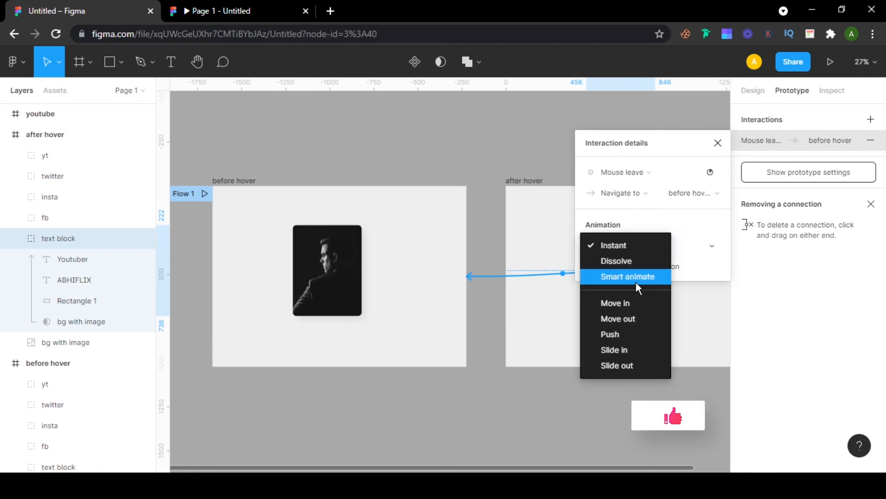
left_click(637, 277)
left_click(697, 273)
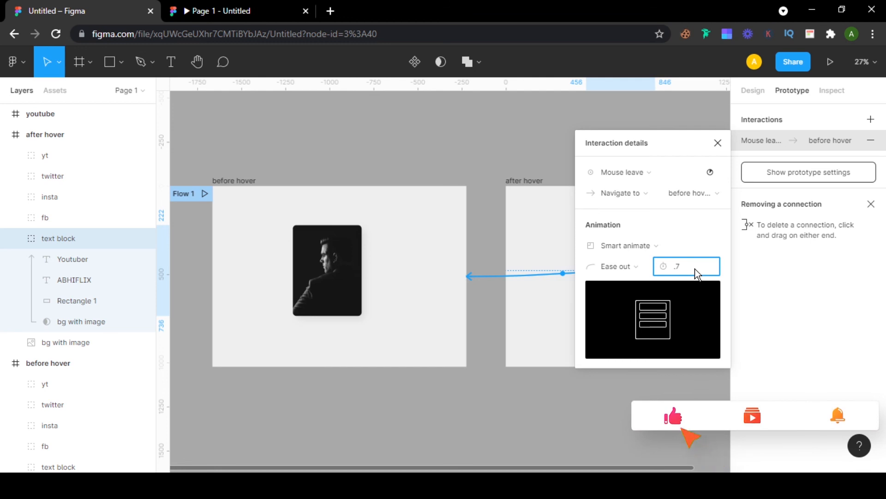
left_click(618, 267)
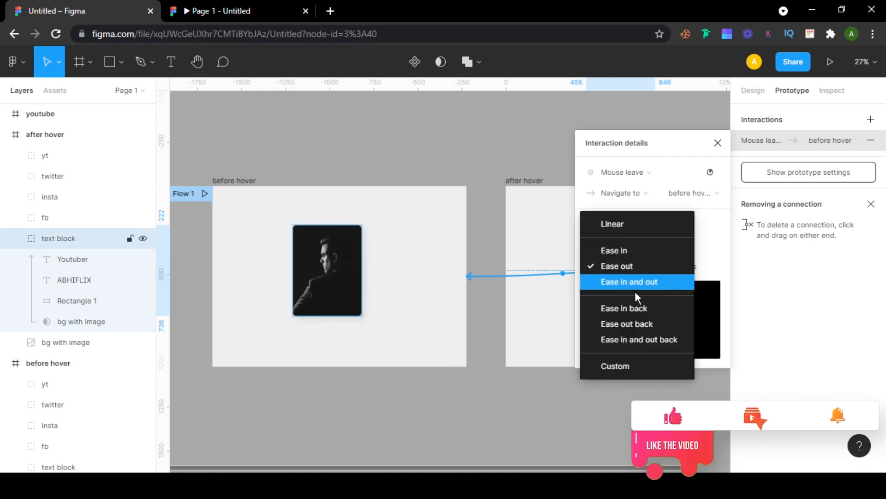
left_click(636, 286)
- Test both the Mouse enter and Mouse leave animations of the card in the prototype preview
left_click(214, 11)
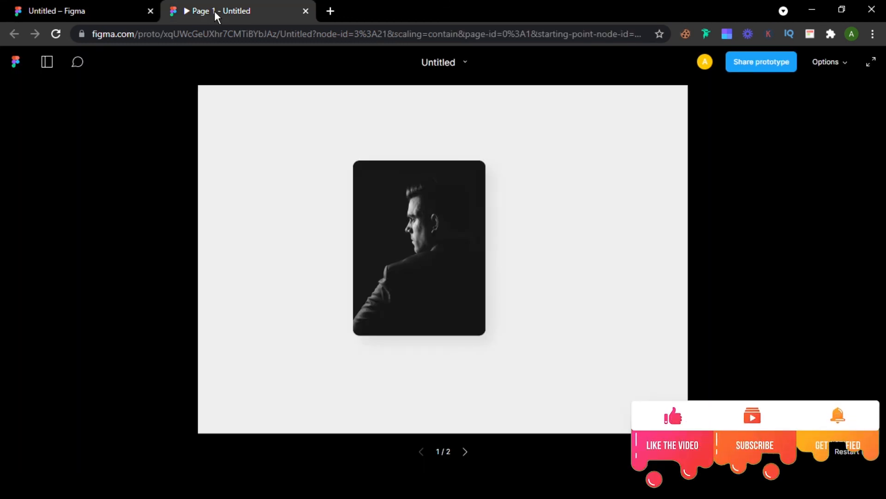
mouse_move(362, 260)
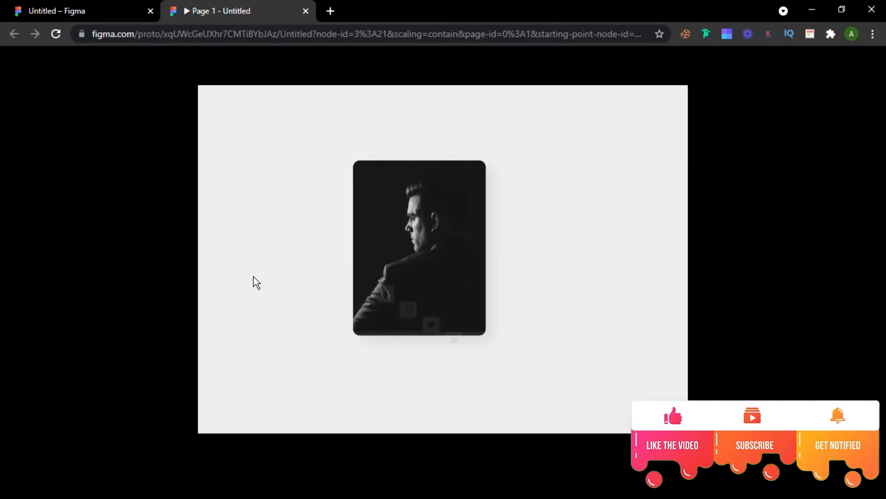
mouse_move(378, 246)
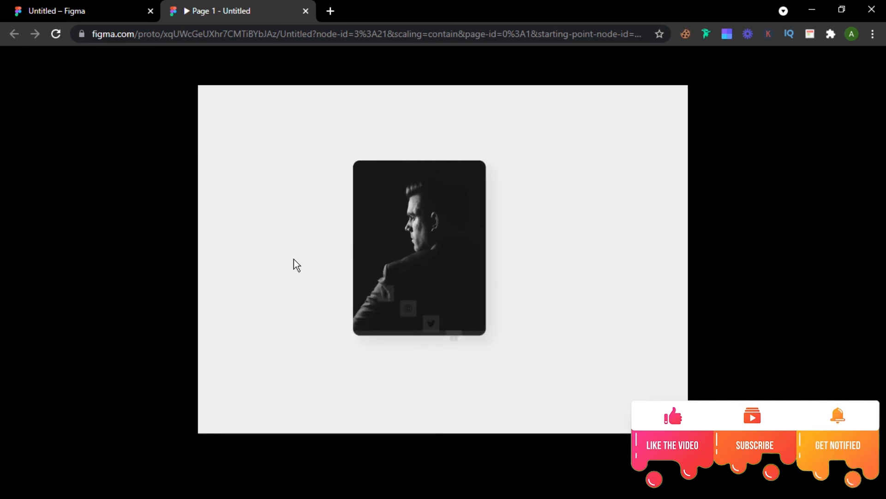